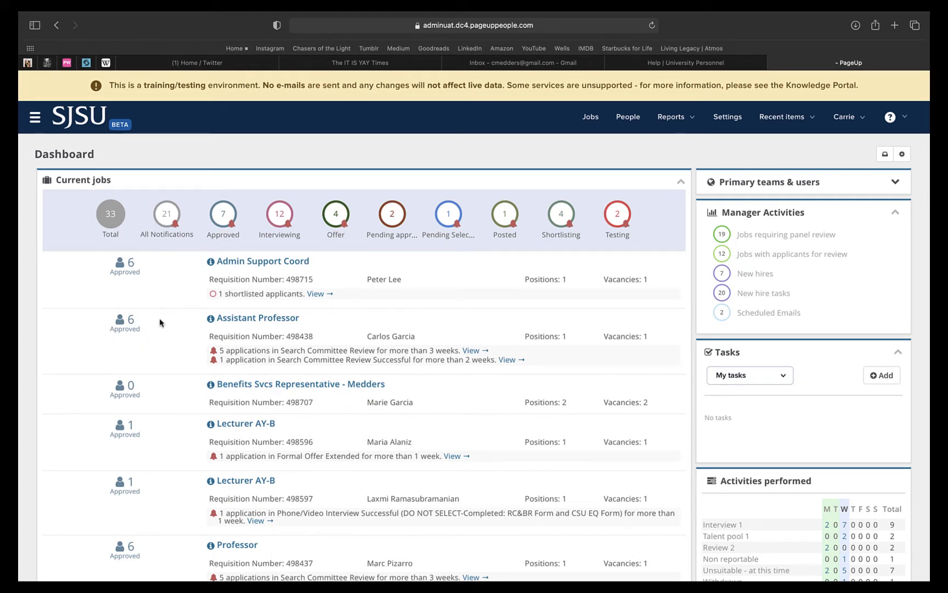
View the applicants of the Assistant Professor job from the dashboard, and open the job management list.
left_click(127, 324)
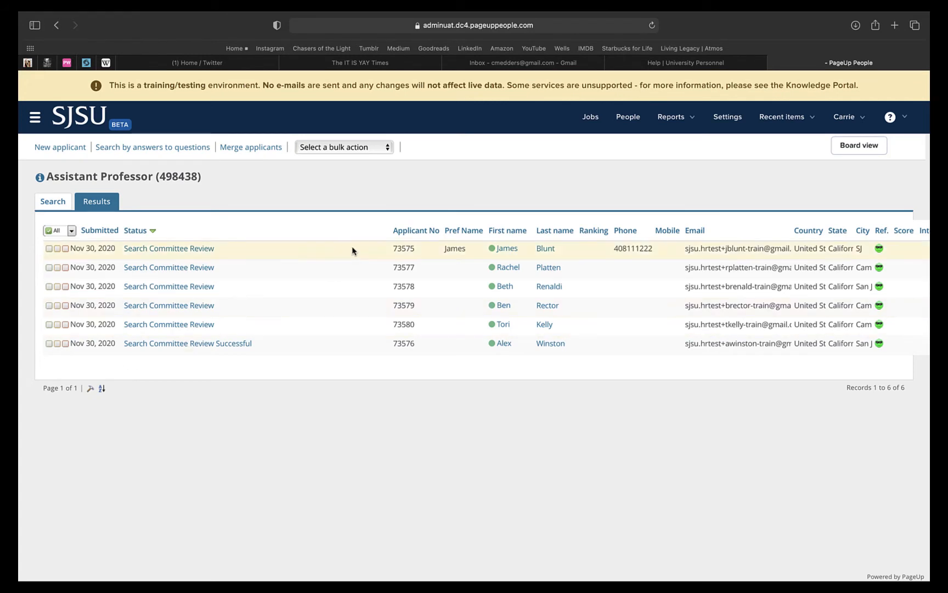
left_click(590, 117)
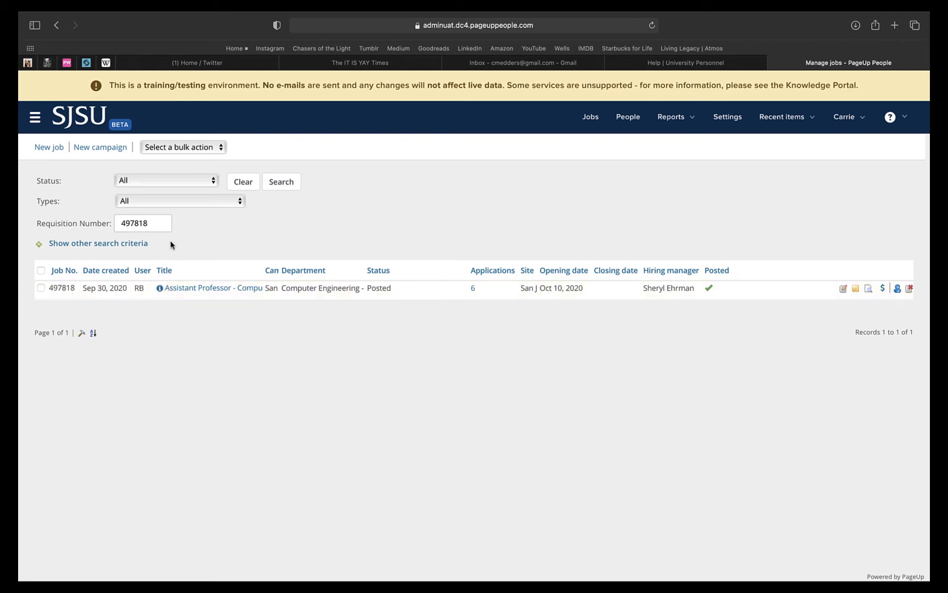
left_click(38, 124)
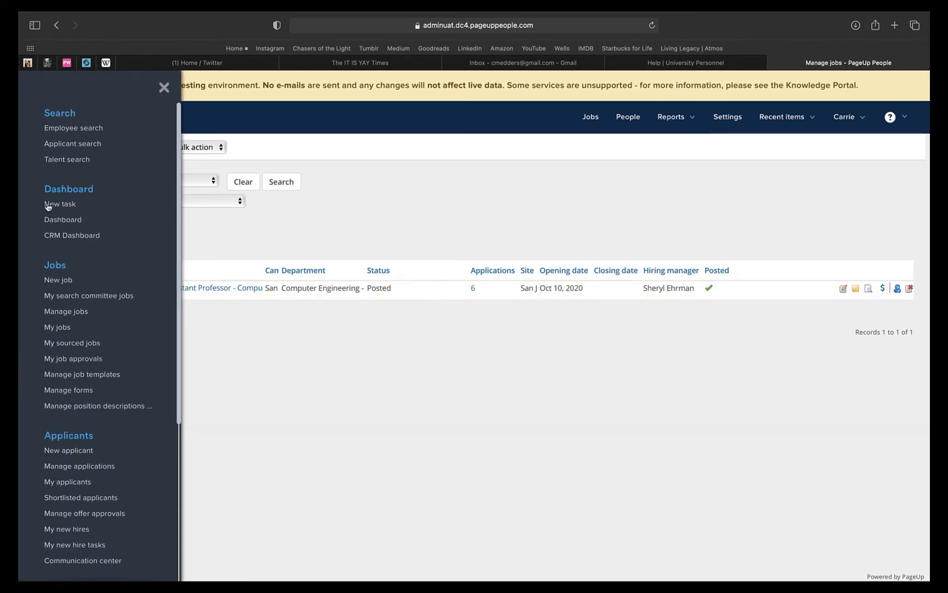
left_click(72, 316)
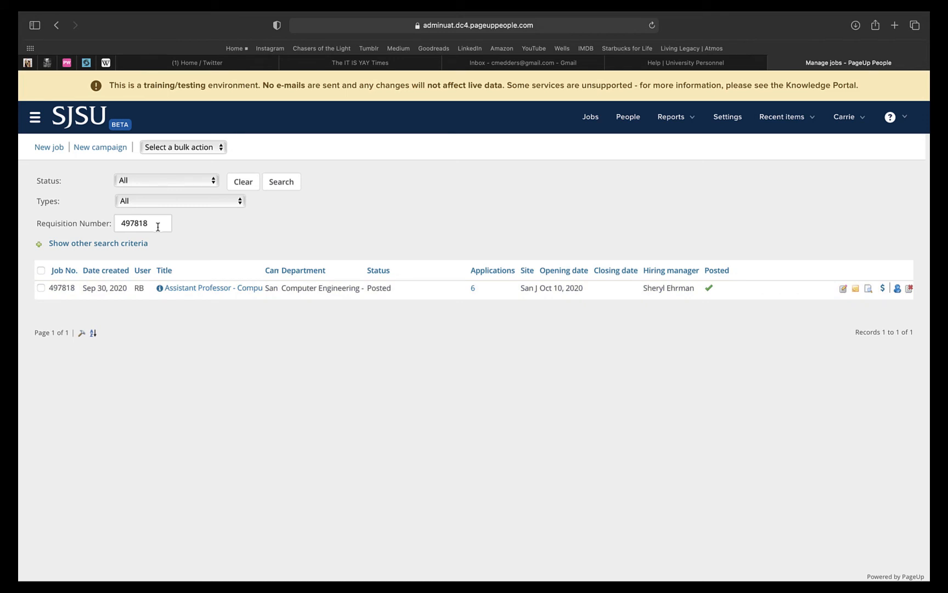
Check the additional job search criteria and open the applications for the Assistant Professor - Computer Engineering job.
left_click(113, 245)
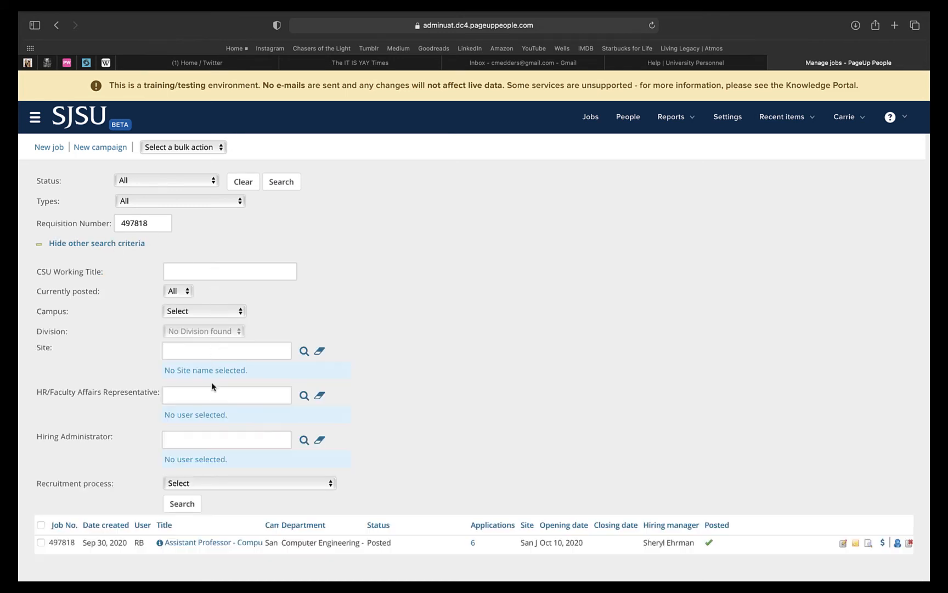
left_click(114, 245)
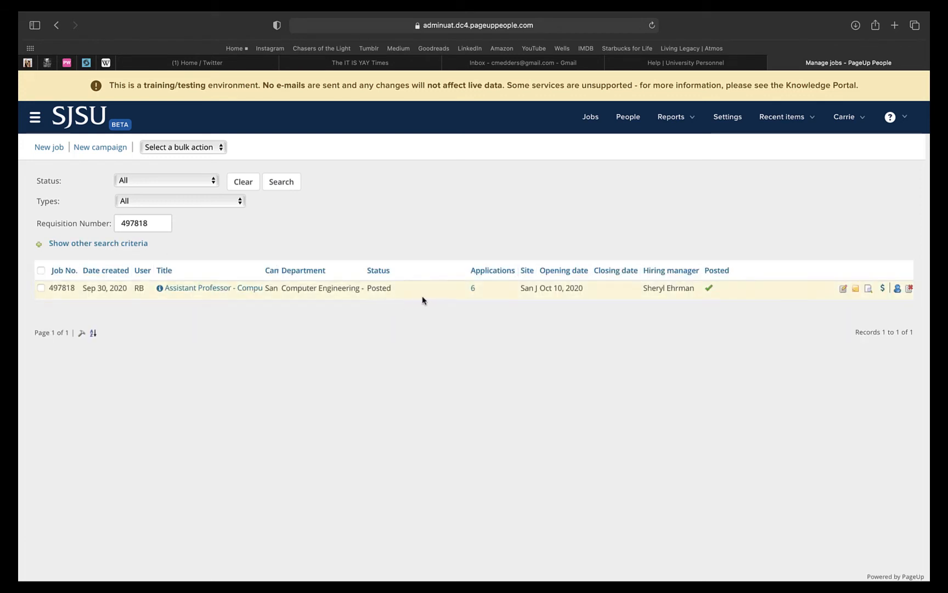
left_click(473, 291)
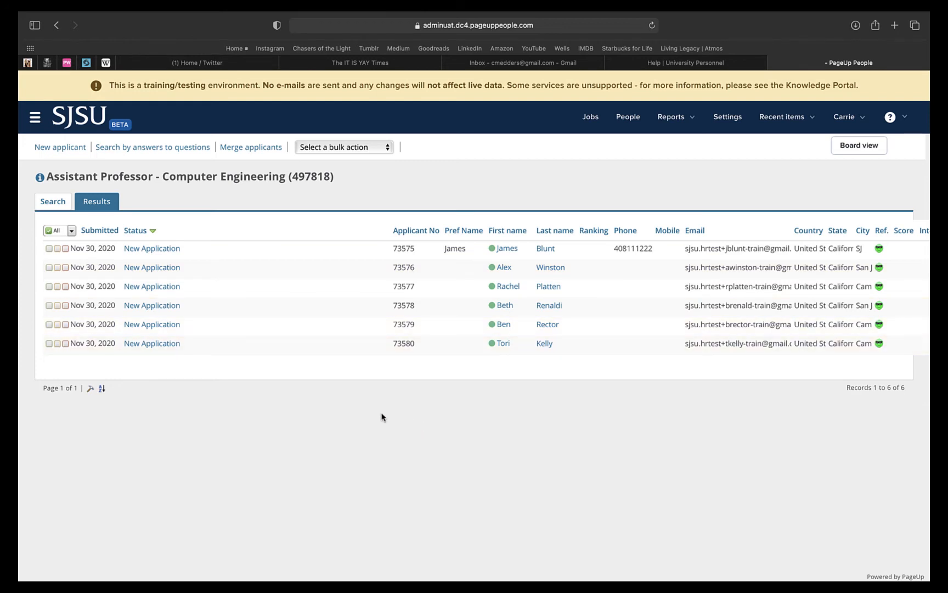
Mark all applicants on all pages with the green selection for a bulk action.
left_click(49, 344)
left_click(49, 325)
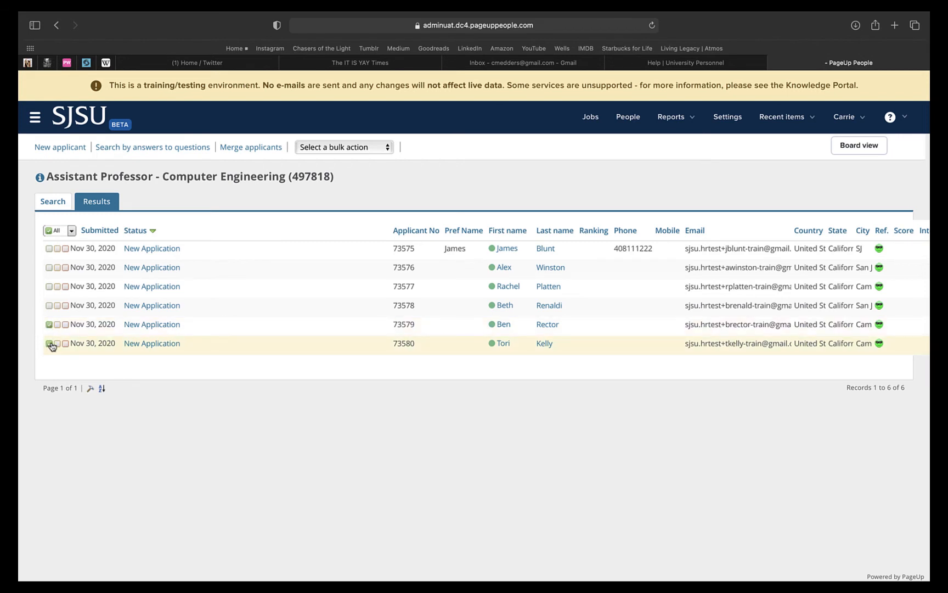
left_click(72, 233)
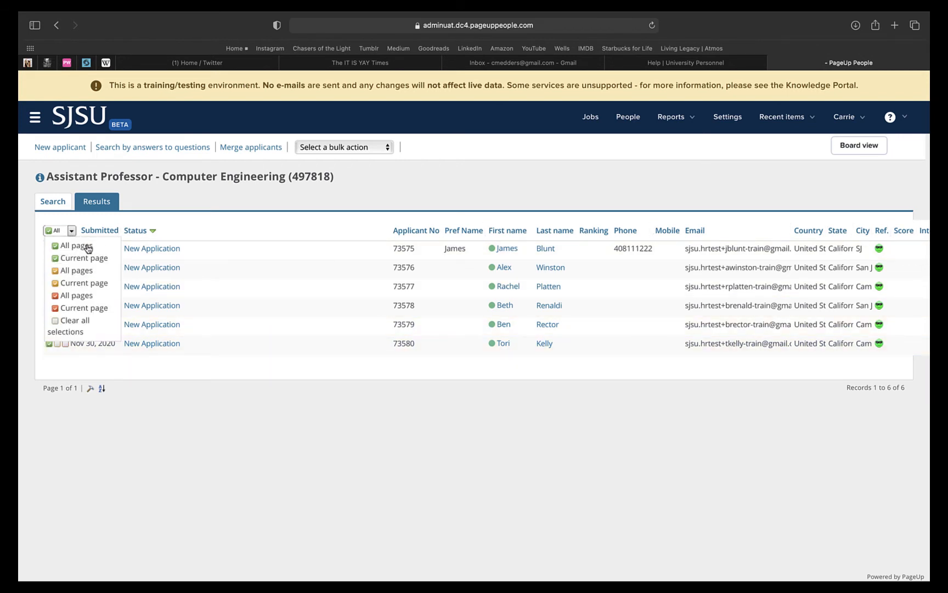
left_click(87, 247)
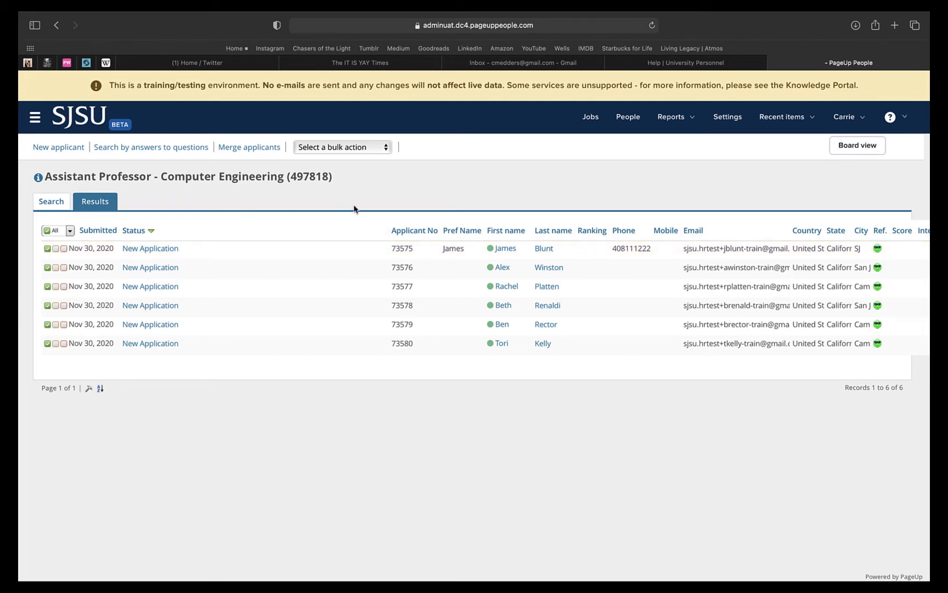
Start a bulk move of the selected applicants to the Search Committee Review status.
left_click(382, 148)
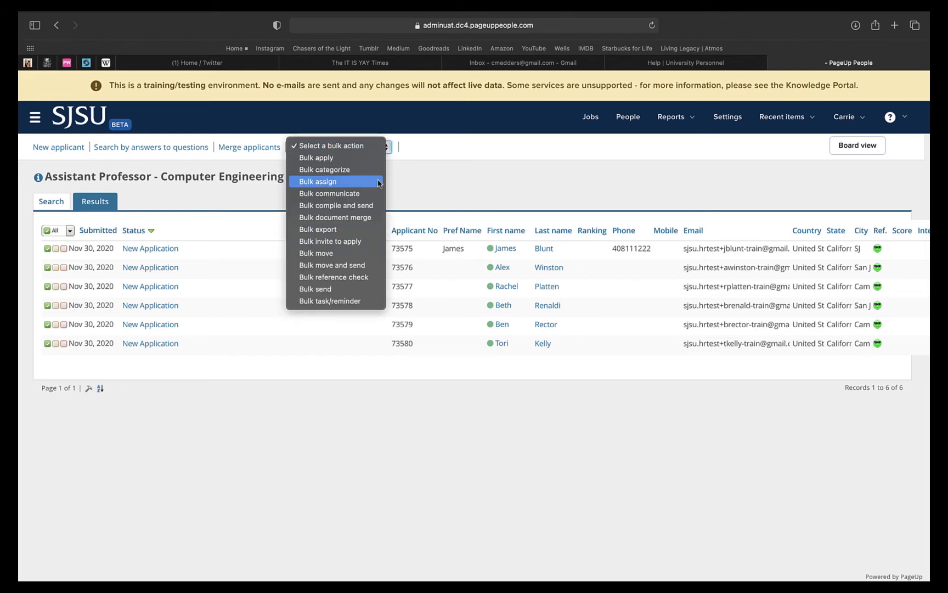
left_click(373, 253)
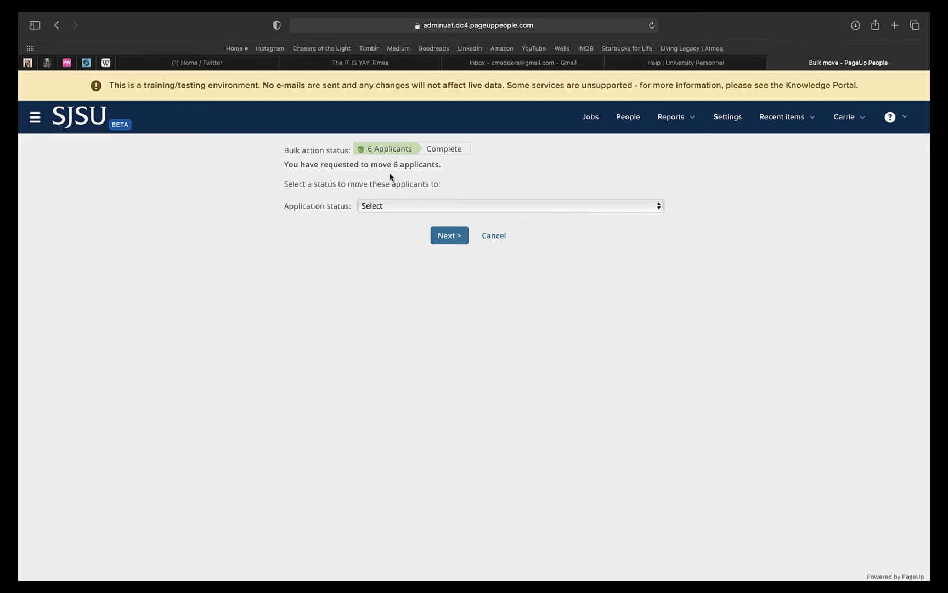
left_click(652, 206)
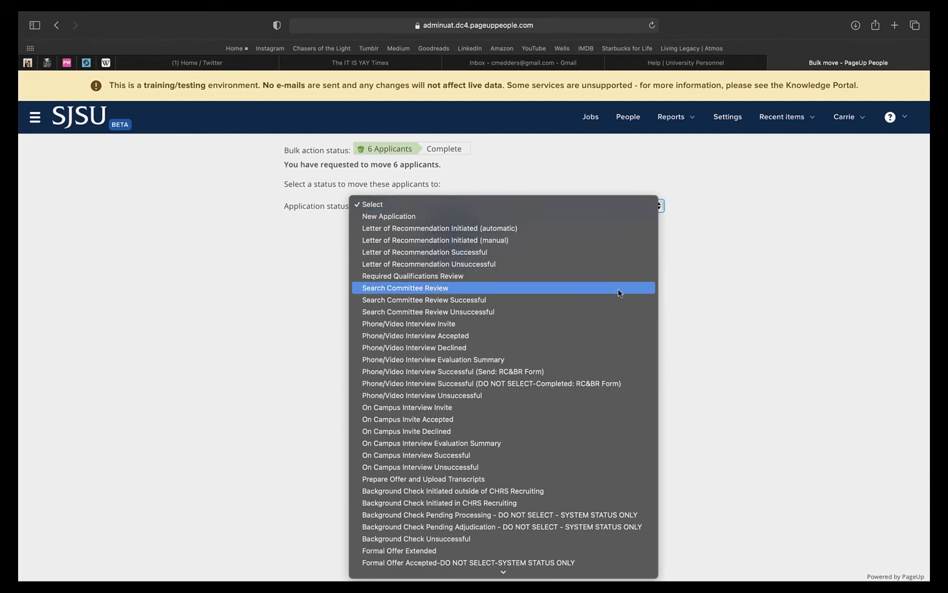
left_click(618, 289)
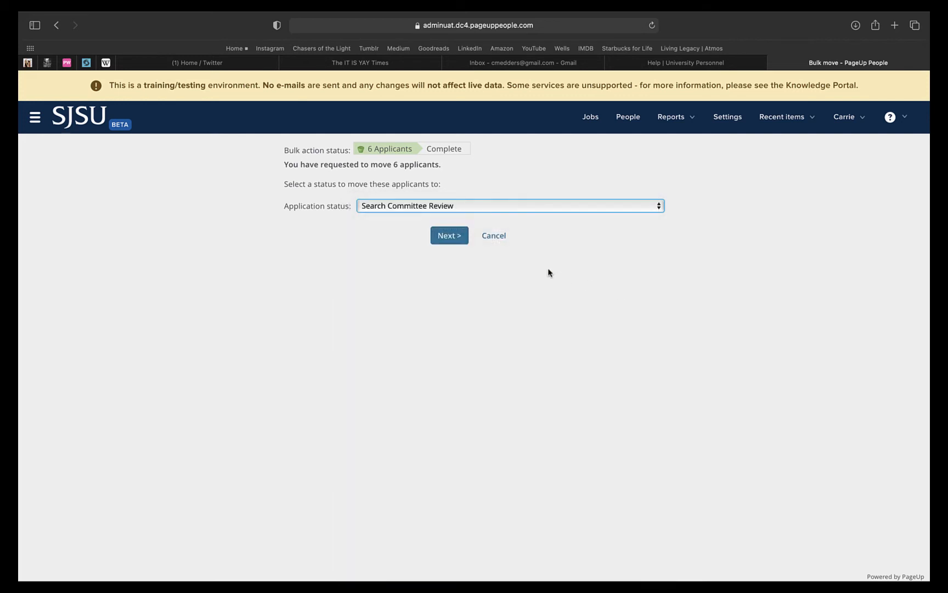
left_click(449, 237)
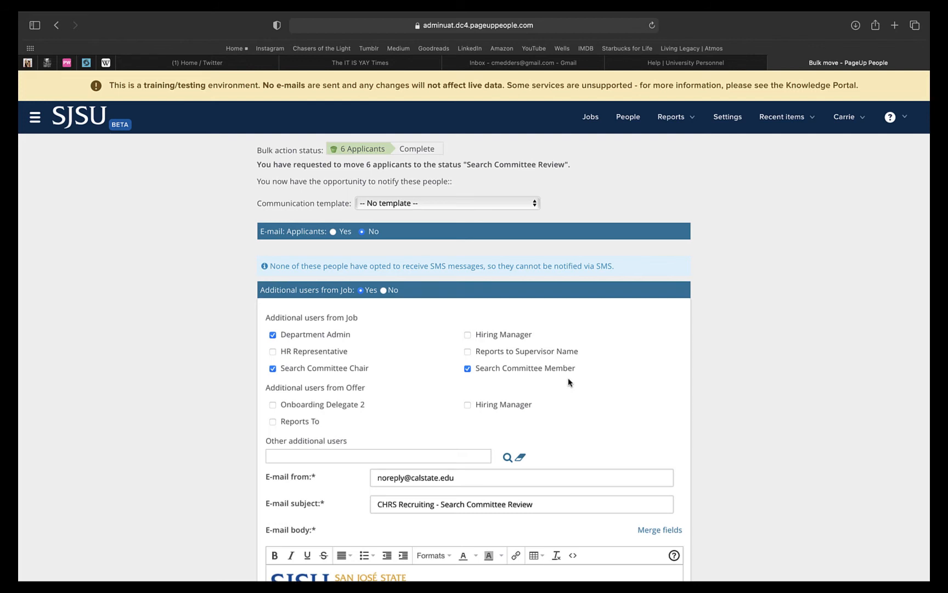
Examine the bulk move's notification recipients, e-mail sender, subject and body, and the available e-mail delay options.
scroll(661, 384, "down", 5)
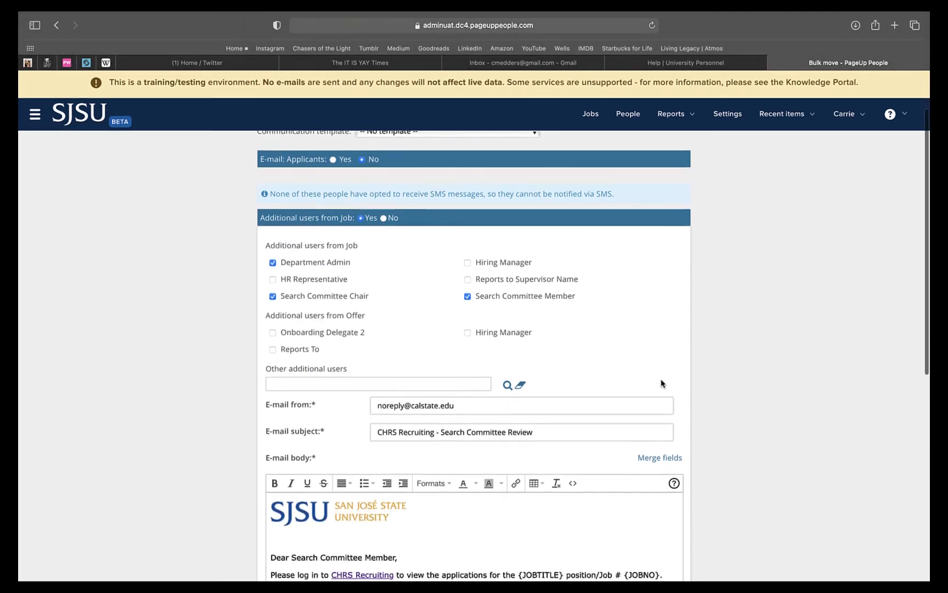
scroll(661, 383, "down", 4)
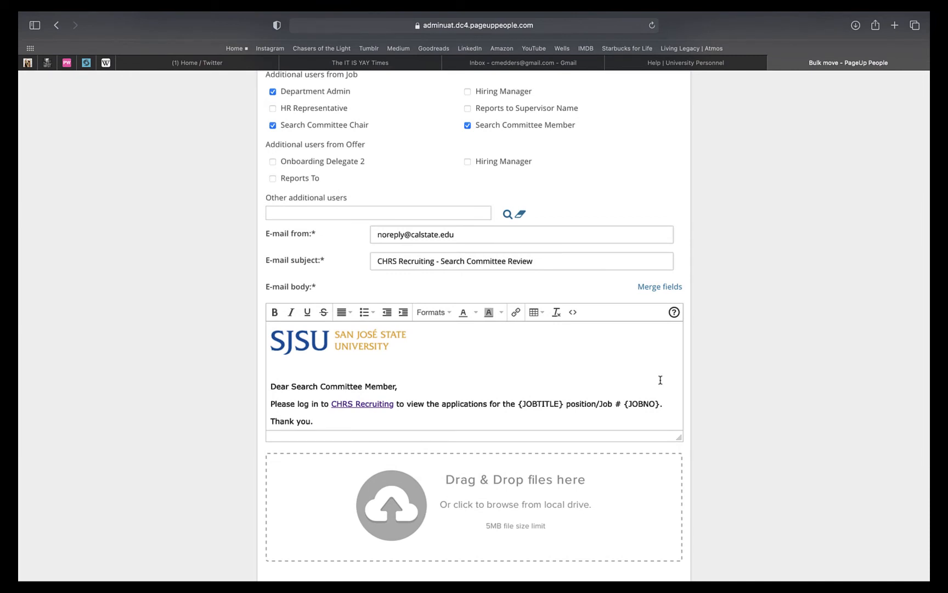
scroll(585, 236, "up", 1)
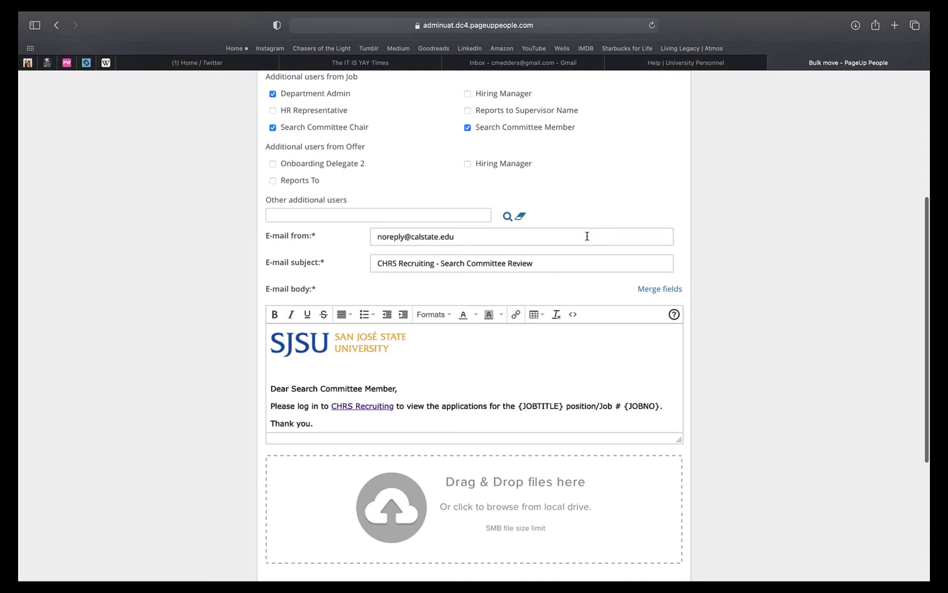
scroll(587, 236, "down", 1)
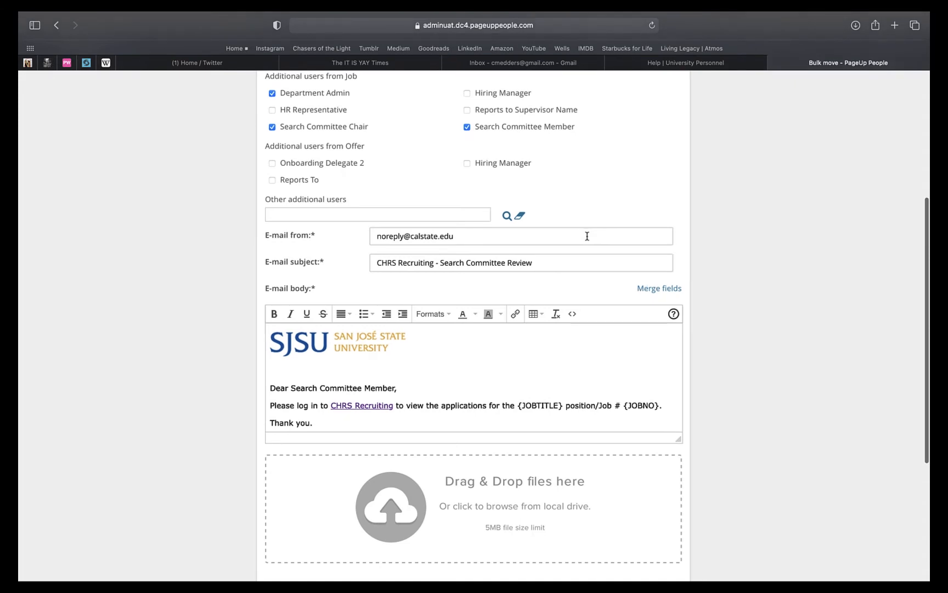
scroll(588, 237, "down", 1)
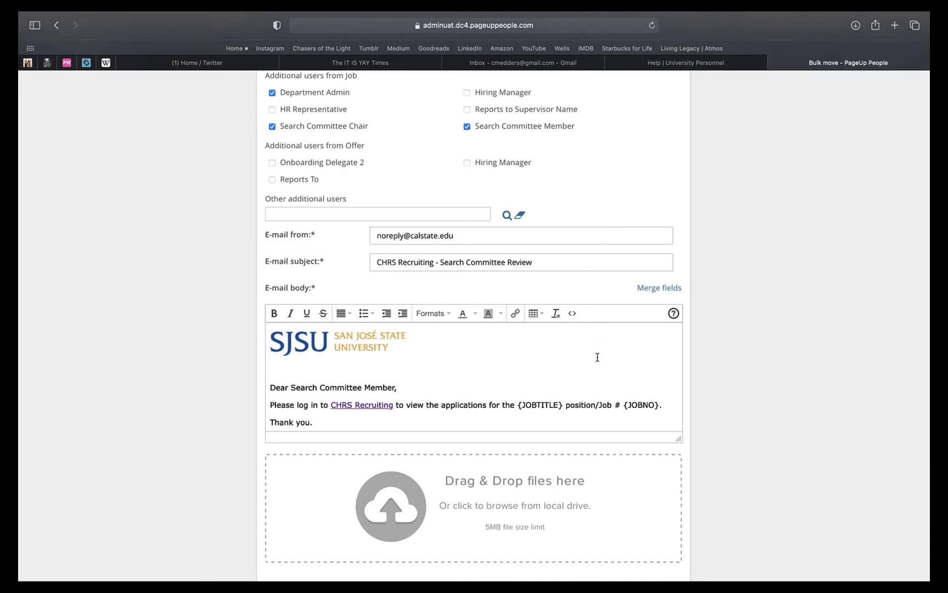
scroll(518, 412, "up", 1)
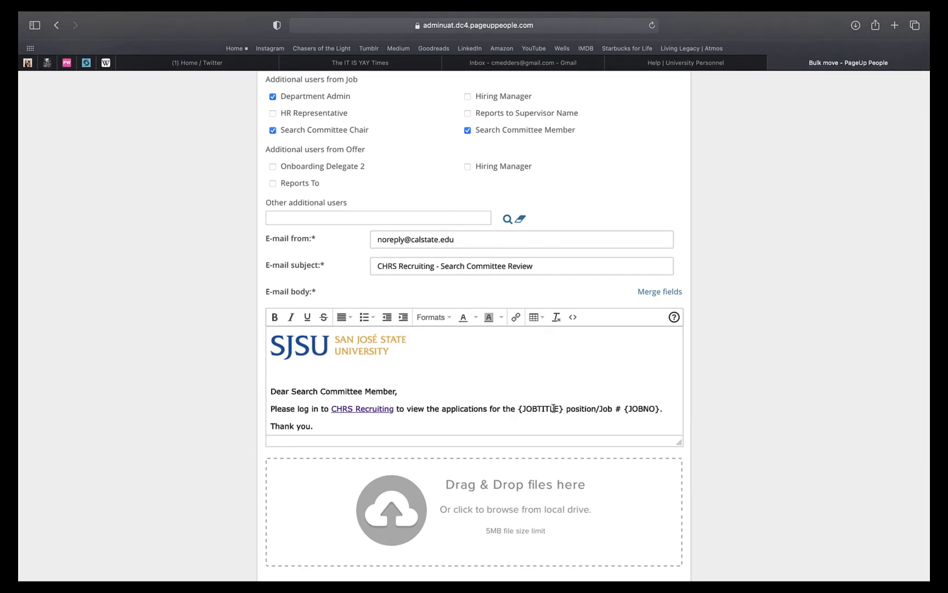
scroll(544, 423, "down", 1)
scroll(536, 425, "down", 1)
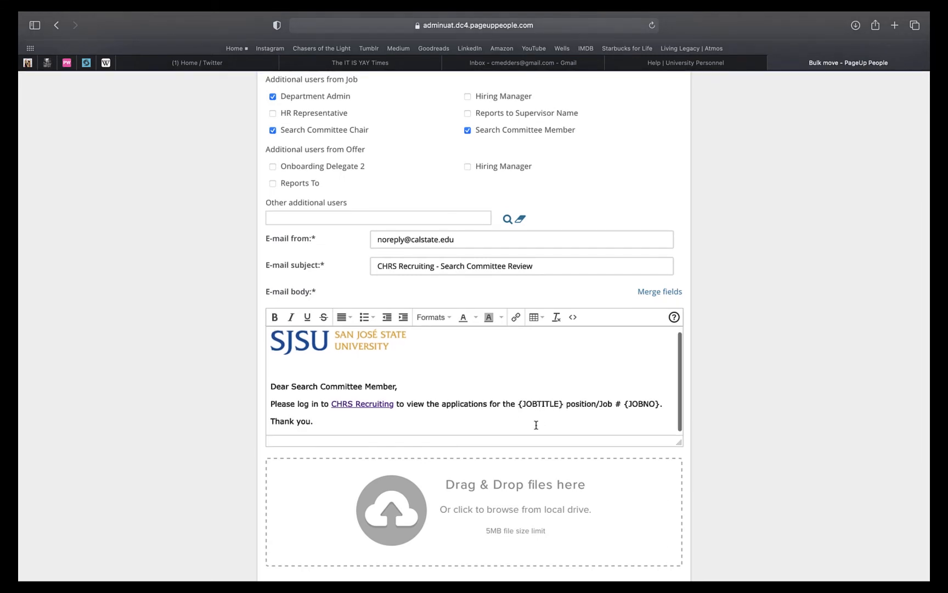
scroll(536, 425, "up", 1)
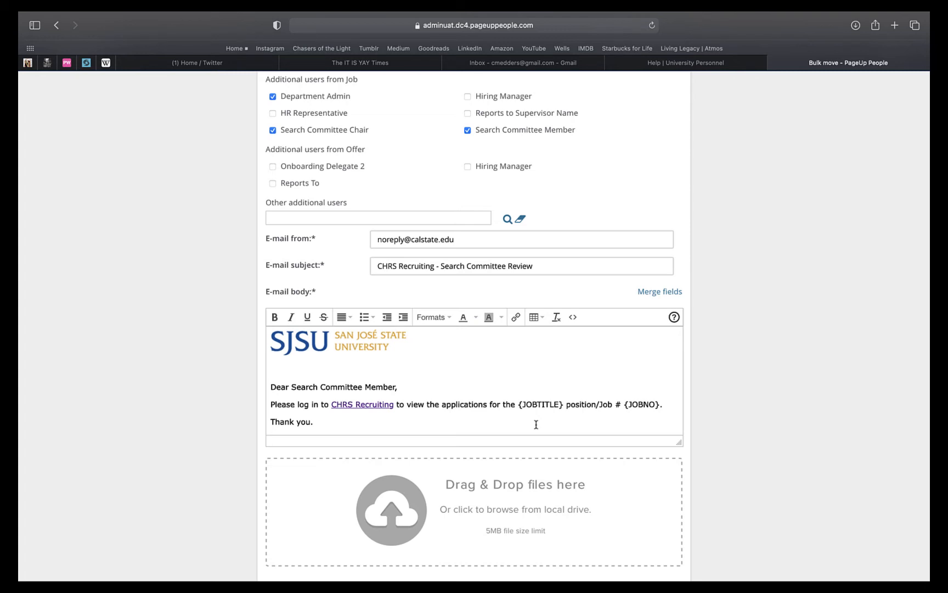
scroll(536, 425, "down", 5)
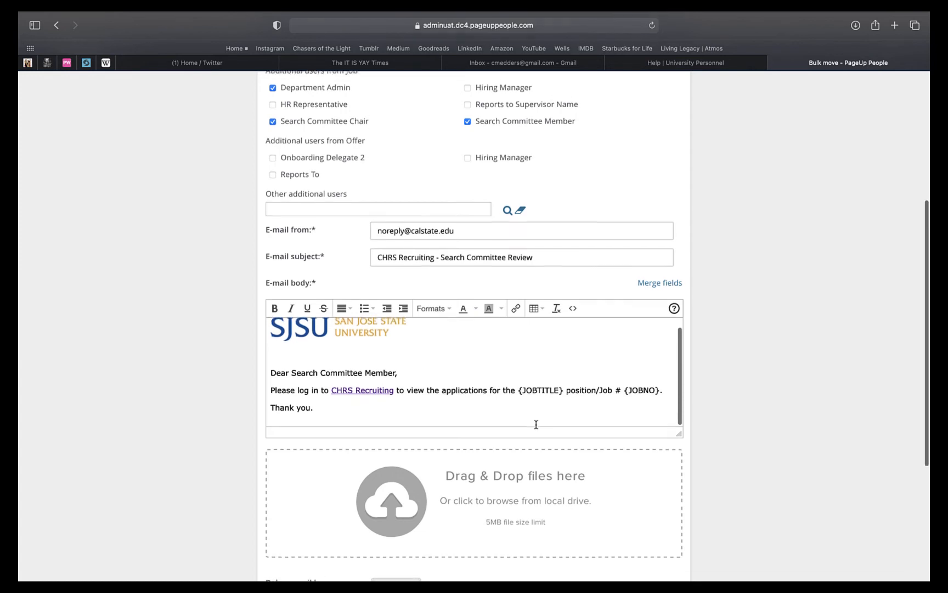
scroll(714, 407, "down", 4)
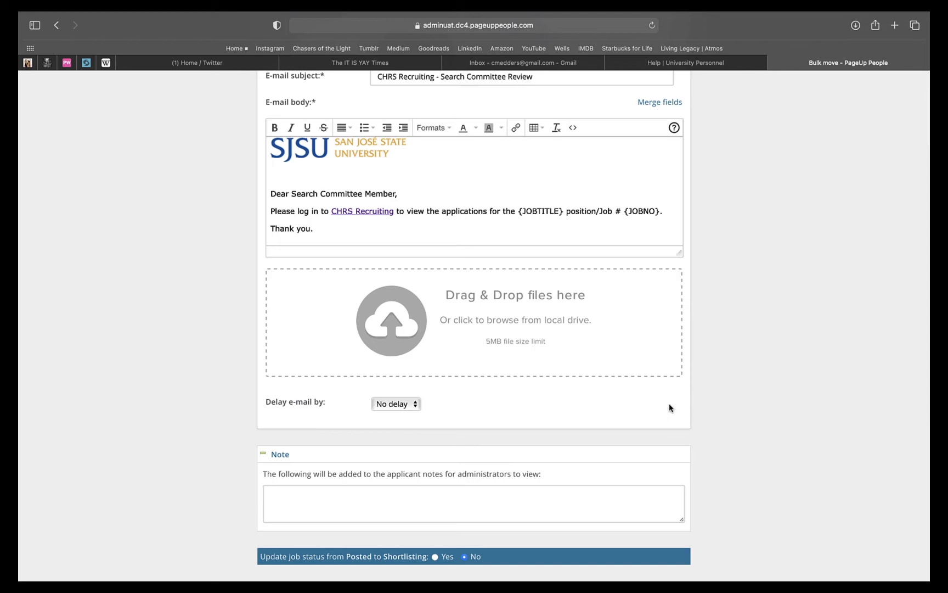
scroll(270, 416, "up", 1)
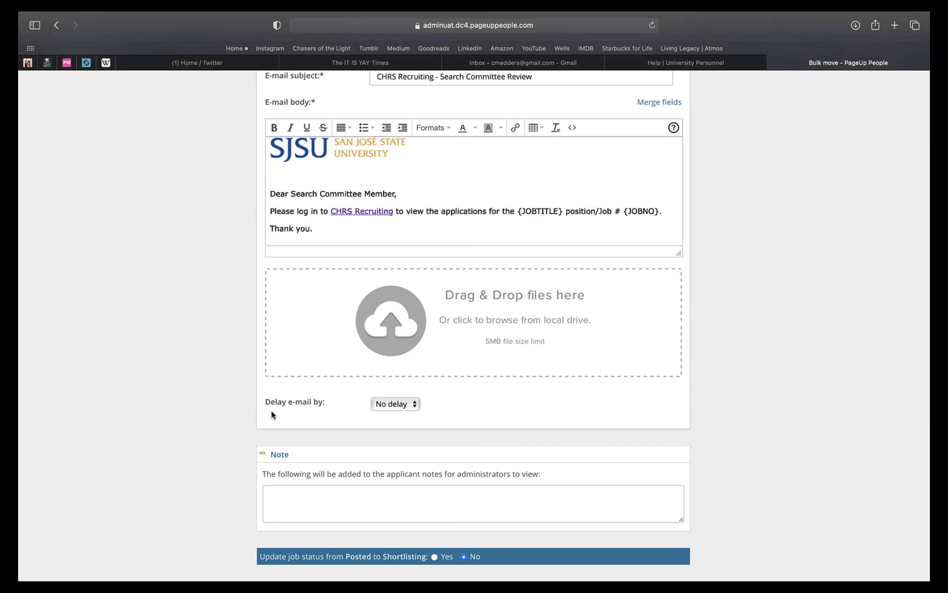
scroll(270, 415, "up", 1)
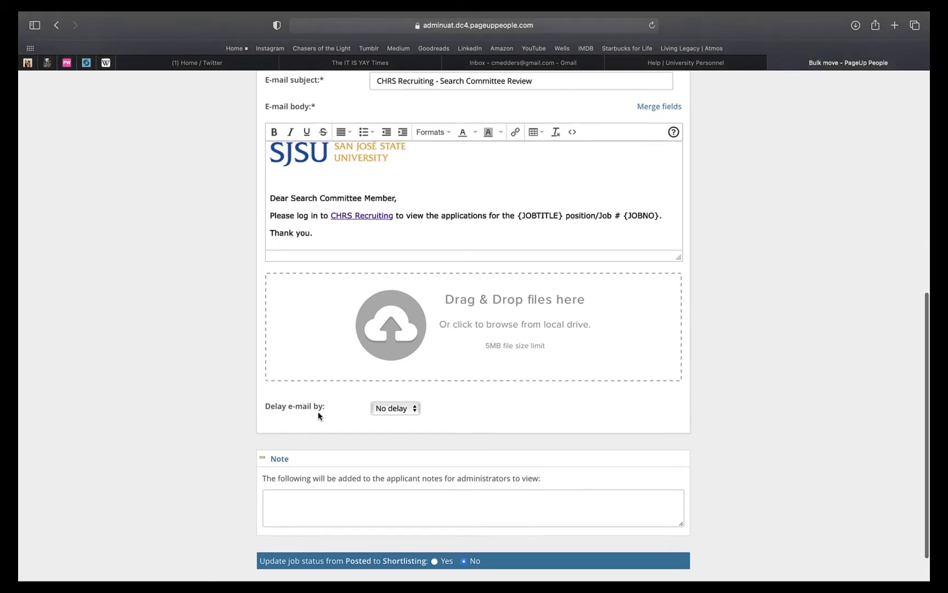
left_click(415, 414)
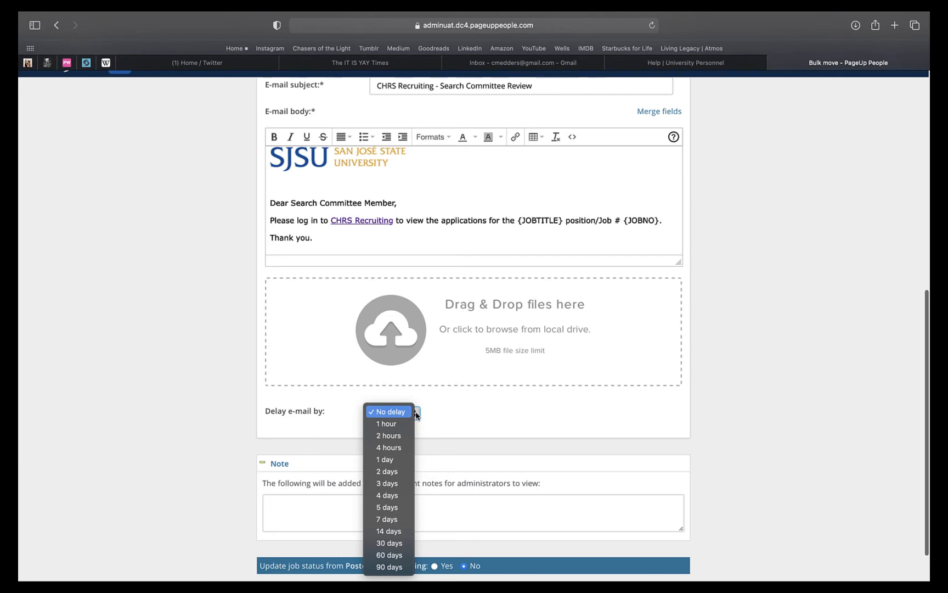
left_click(467, 415)
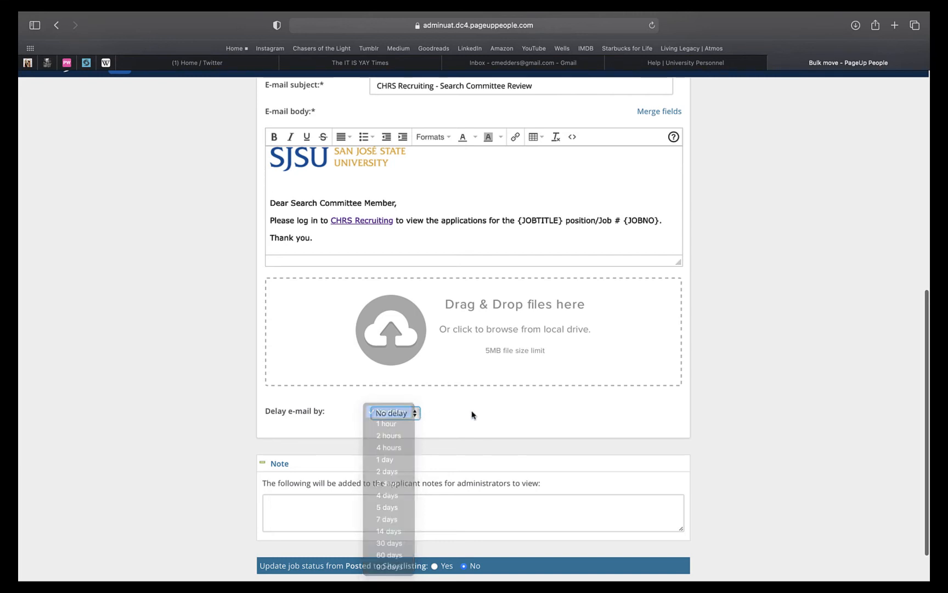
Choose to update the job status from Posted to Shortlisting and carry out the bulk move of the applicants.
scroll(467, 415, "down", 1)
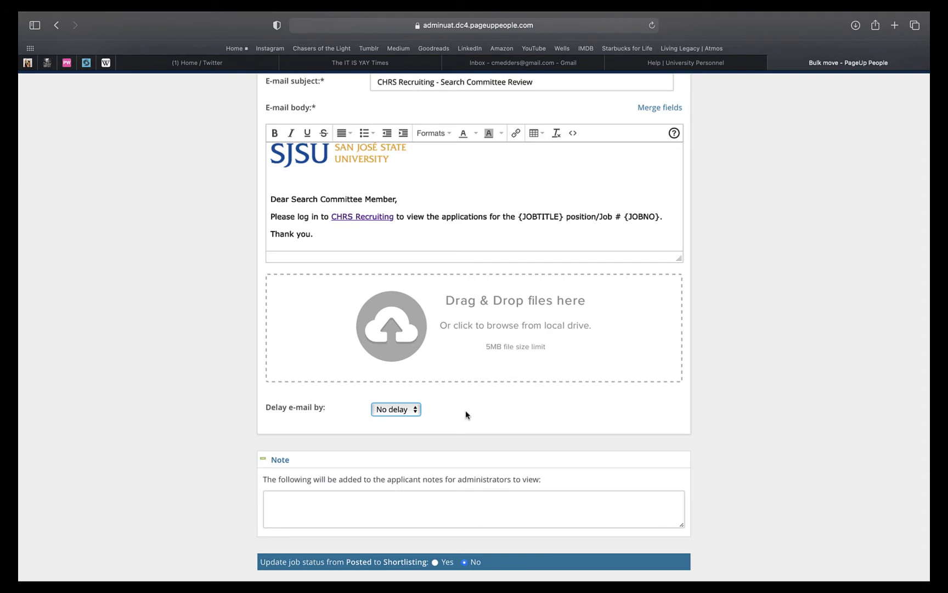
scroll(465, 412, "down", 2)
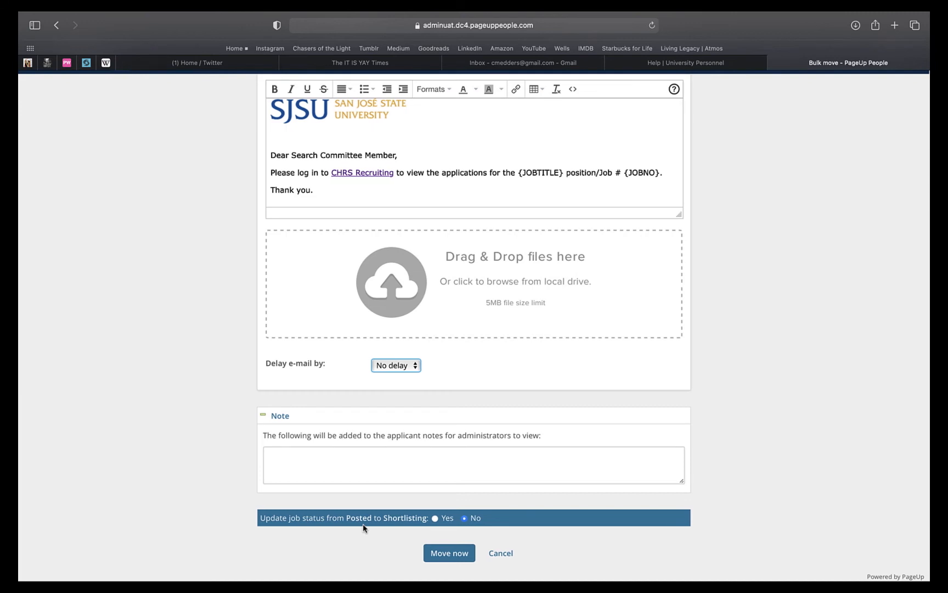
scroll(352, 534, "up", 1)
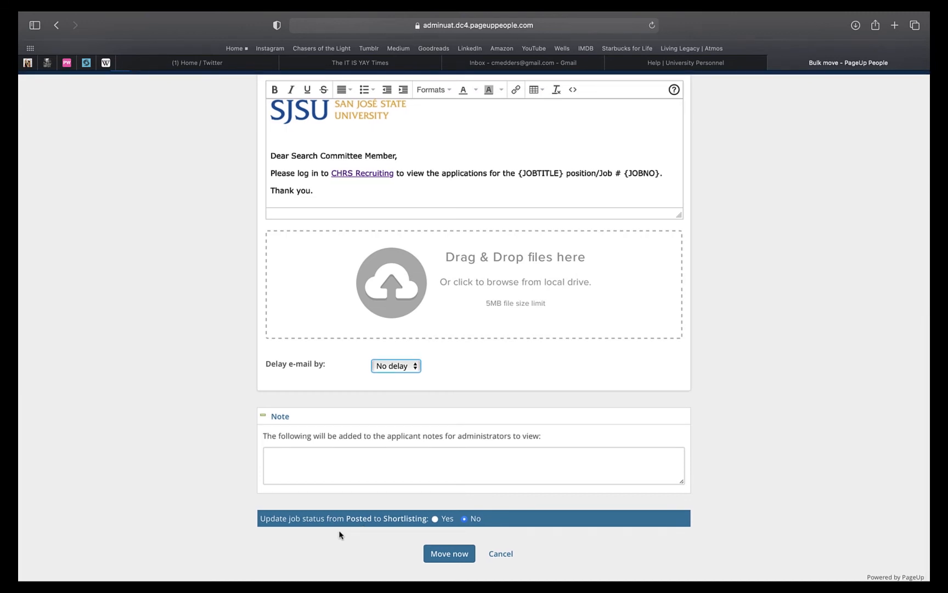
scroll(338, 531, "up", 1)
scroll(338, 533, "down", 1)
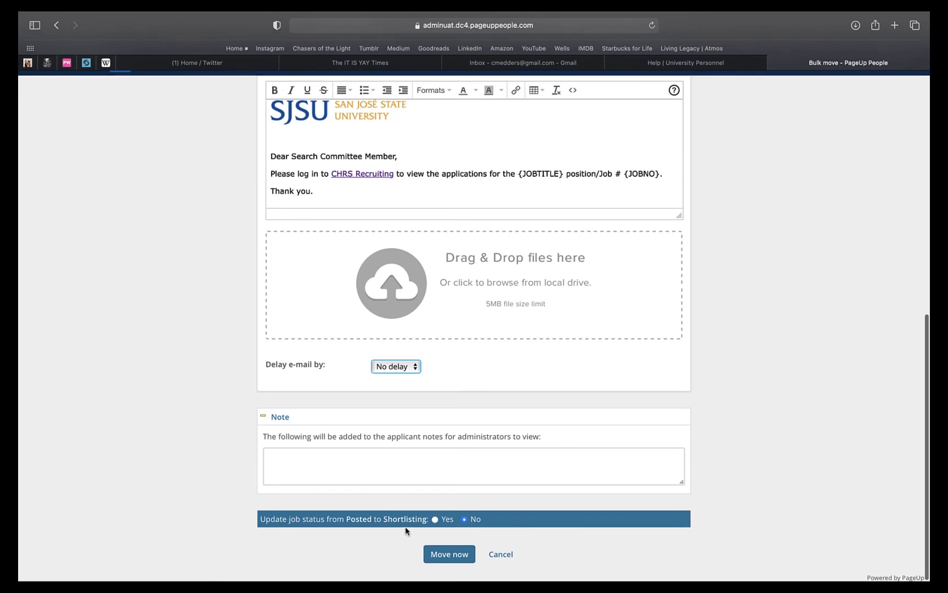
left_click(432, 520)
left_click(434, 519)
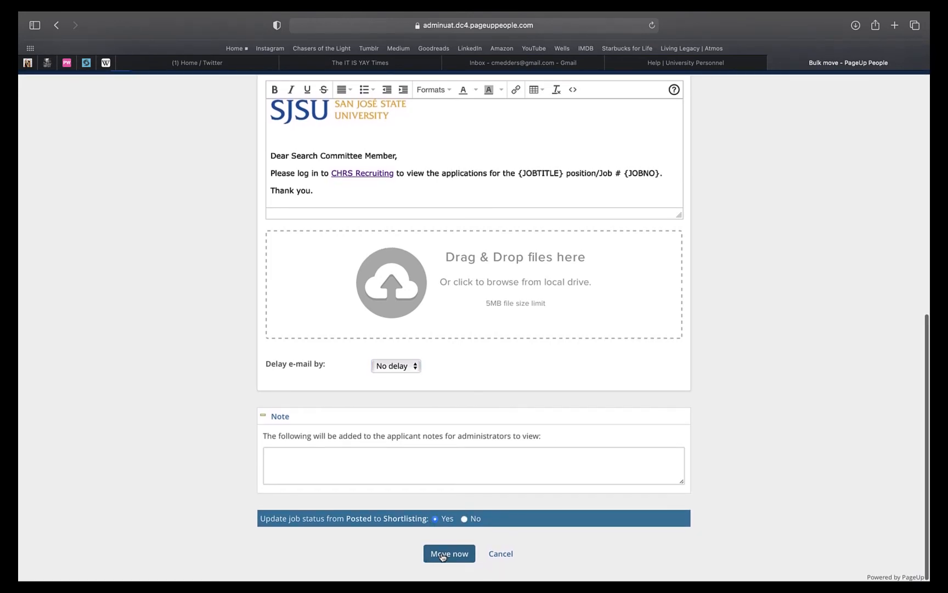
left_click(445, 555)
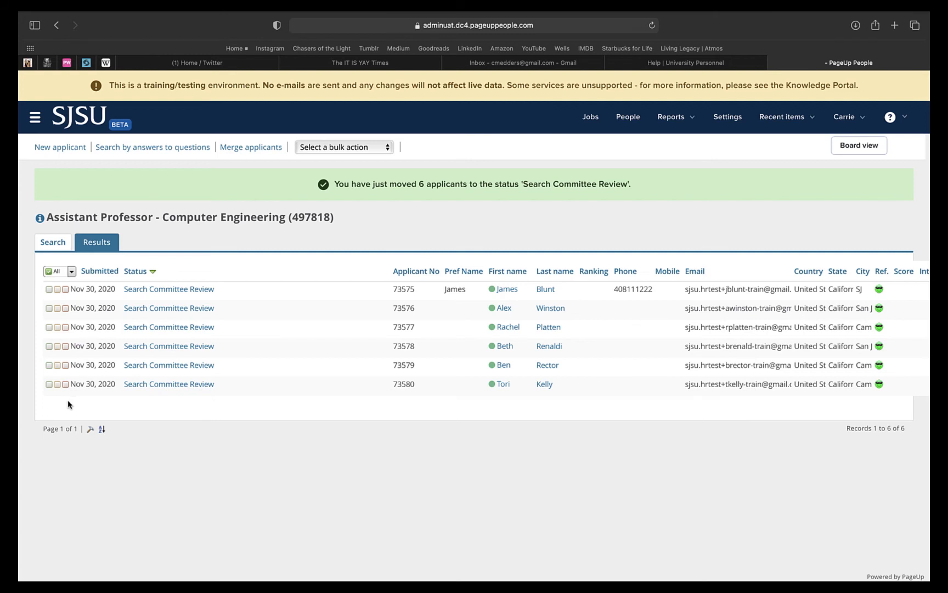
Mark the first two applicants green, the middle two orange and the last two red for a grouped bulk action.
left_click(49, 289)
left_click(49, 309)
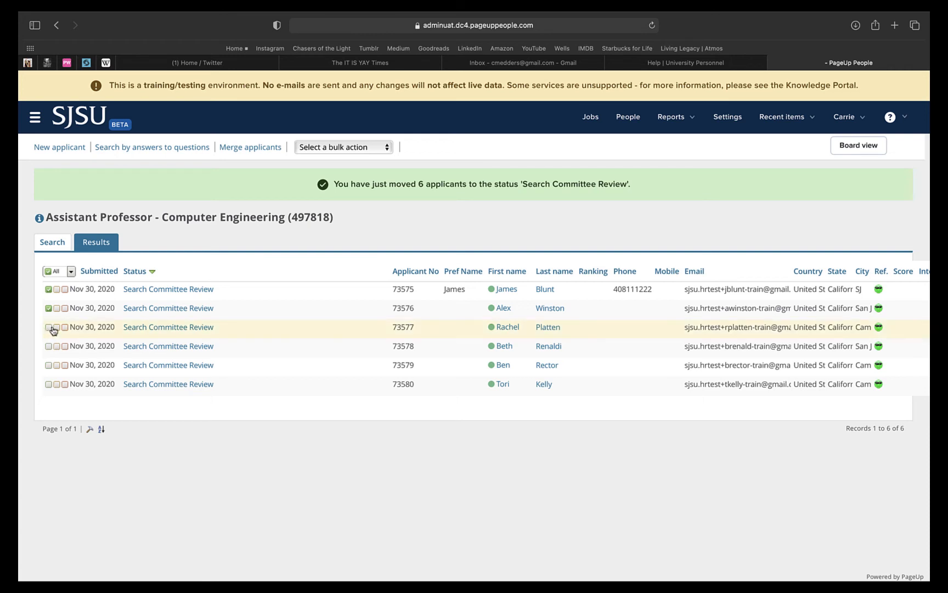
left_click(56, 328)
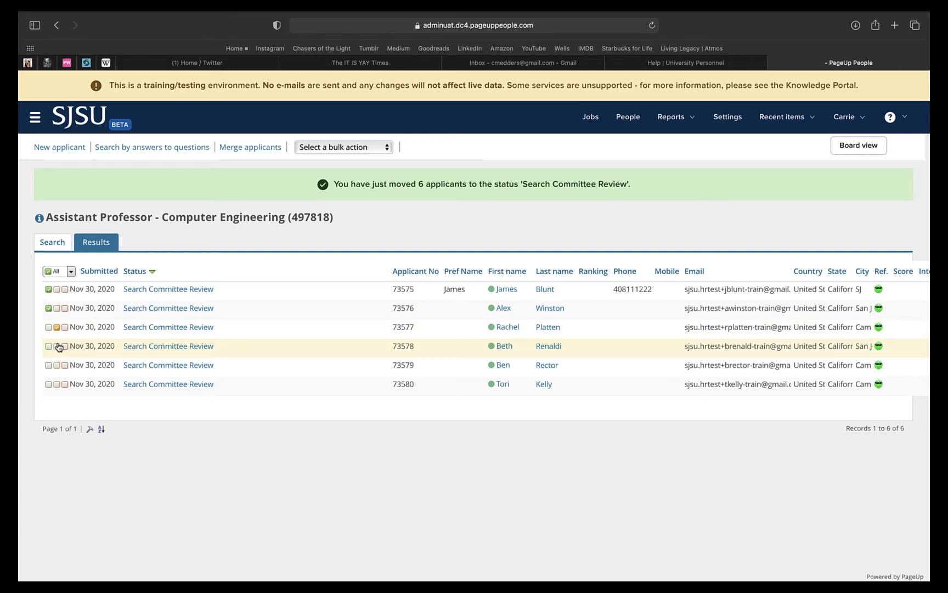
left_click(56, 346)
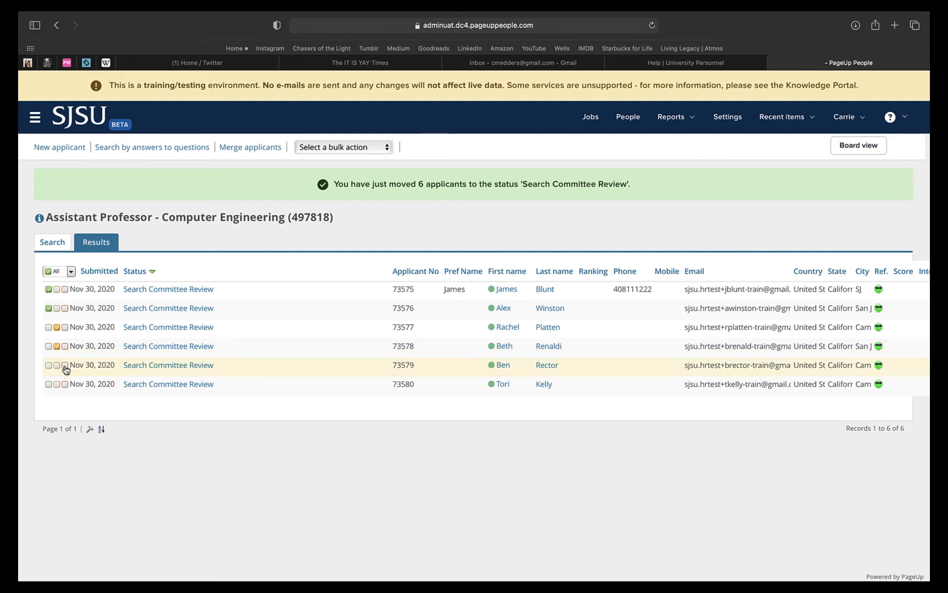
left_click(65, 366)
left_click(65, 385)
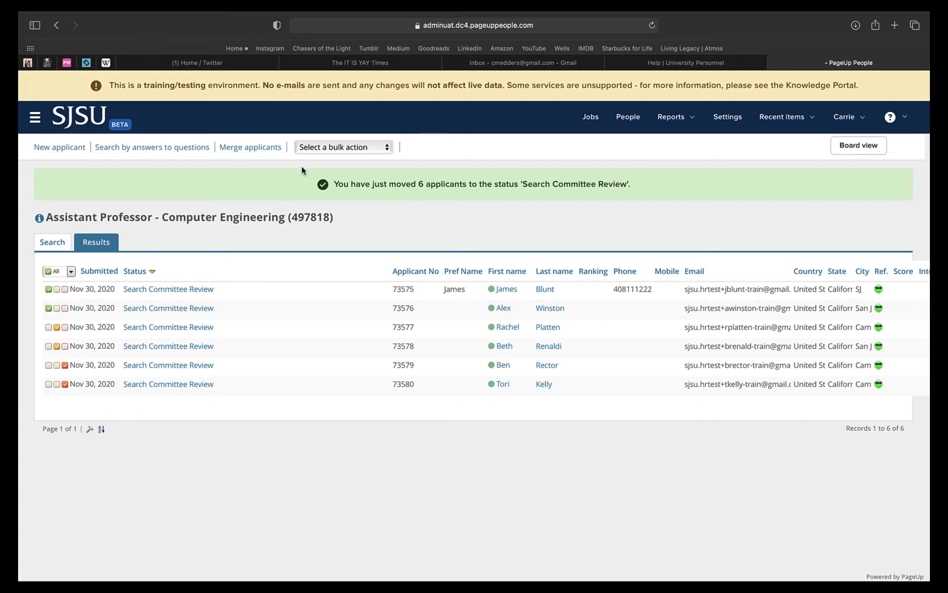
Bulk move the green-marked applicants to Phone/Video Interview Invite, updating the job status from Shortlisting to Interviewing.
left_click(311, 149)
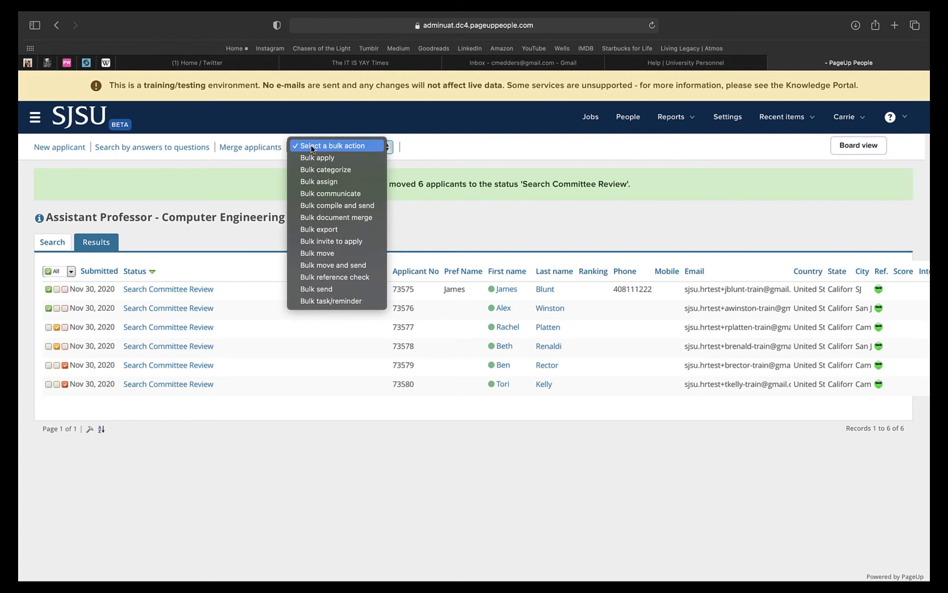
left_click(323, 255)
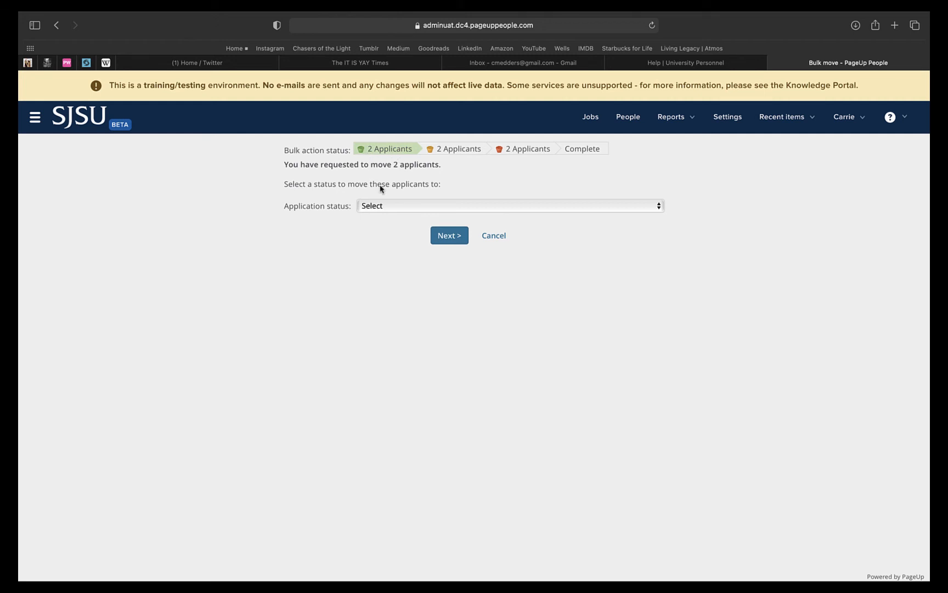
left_click(400, 206)
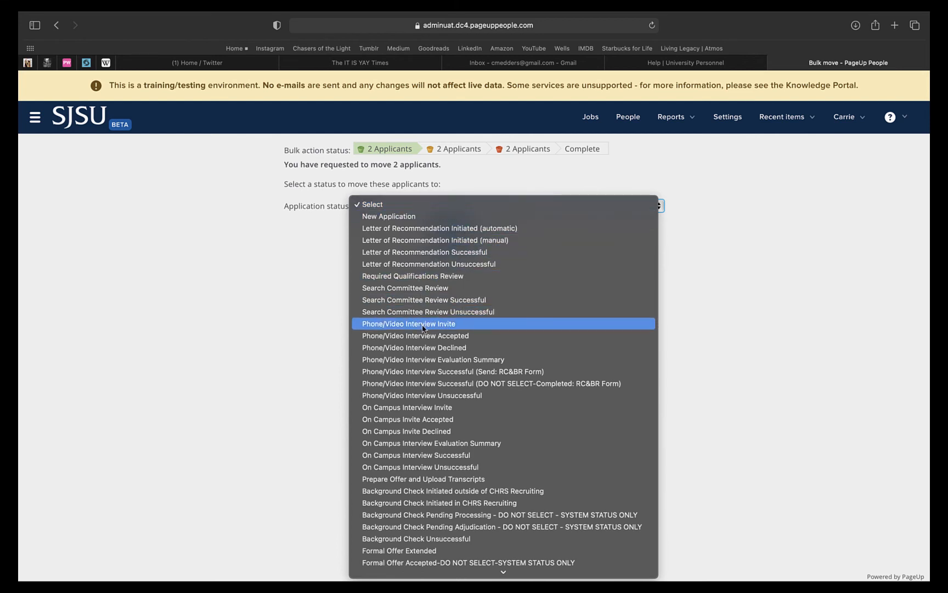
left_click(422, 326)
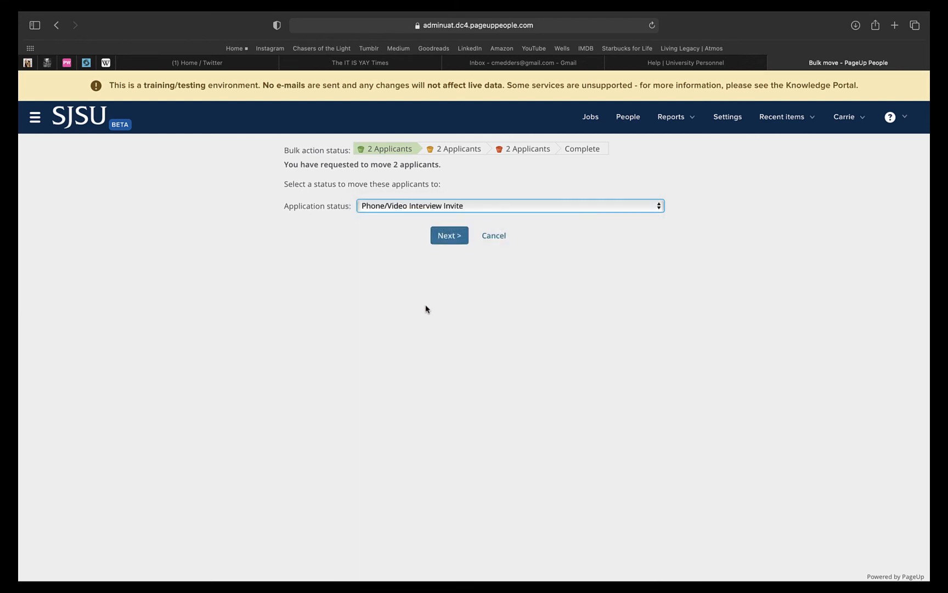
left_click(440, 238)
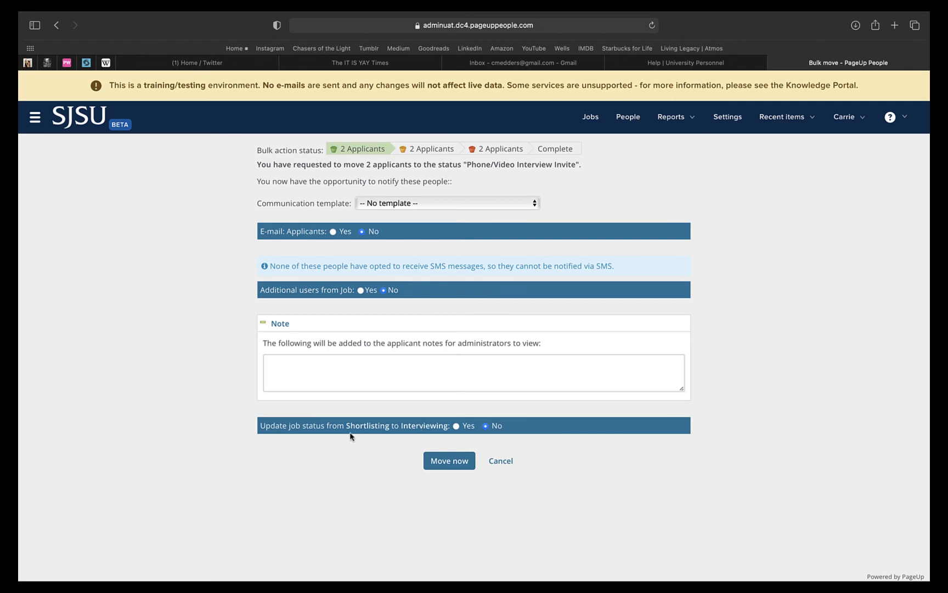
left_click(456, 426)
left_click(450, 460)
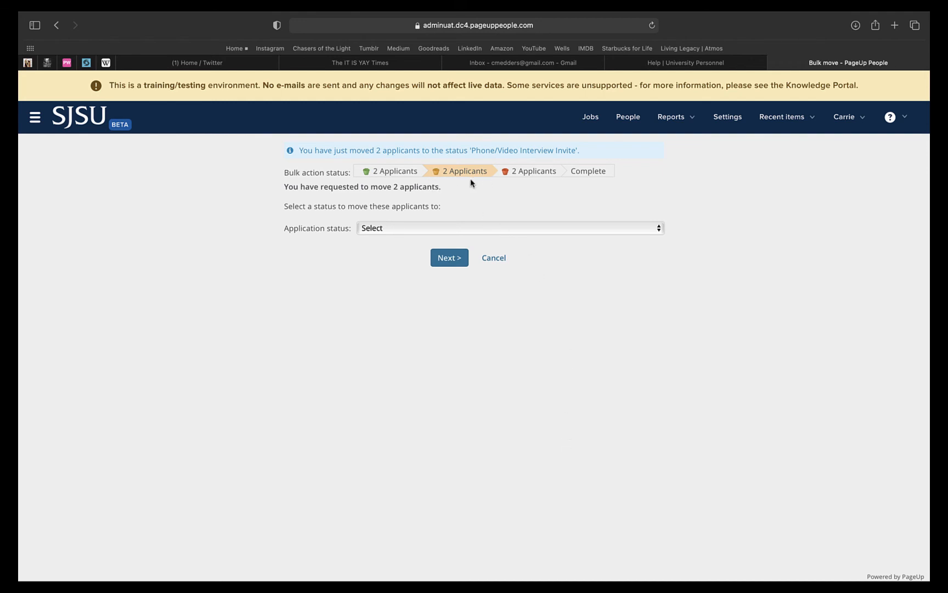
Choose Search Committee Review Unsuccessful for the orange-marked applicants and delay their notification e-mail by 4 hours.
left_click(472, 227)
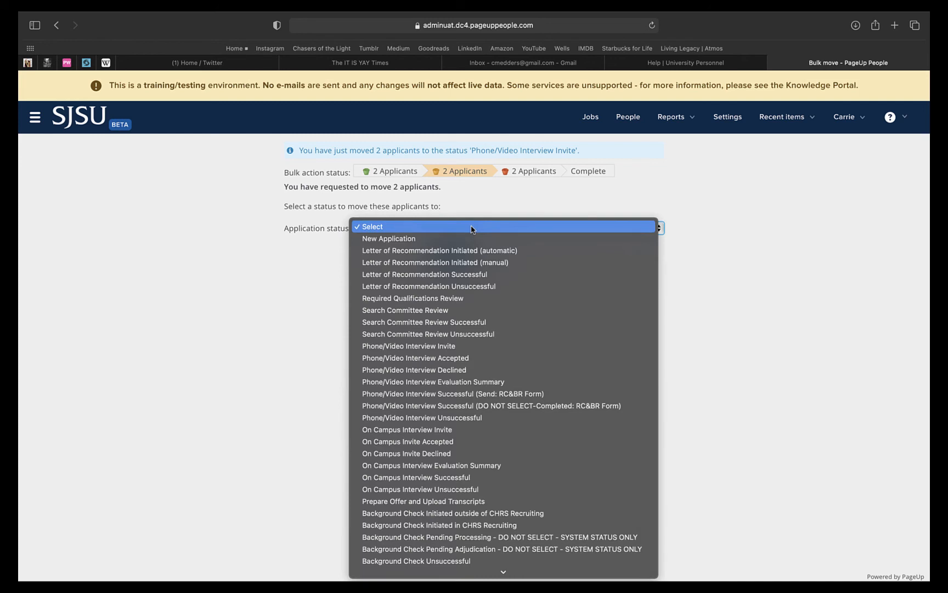
left_click(506, 334)
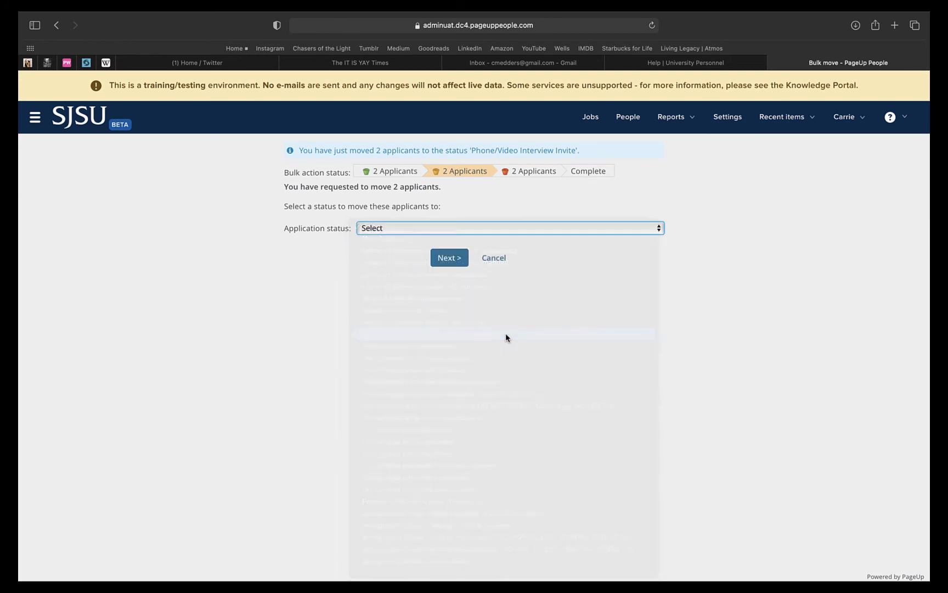
left_click(451, 261)
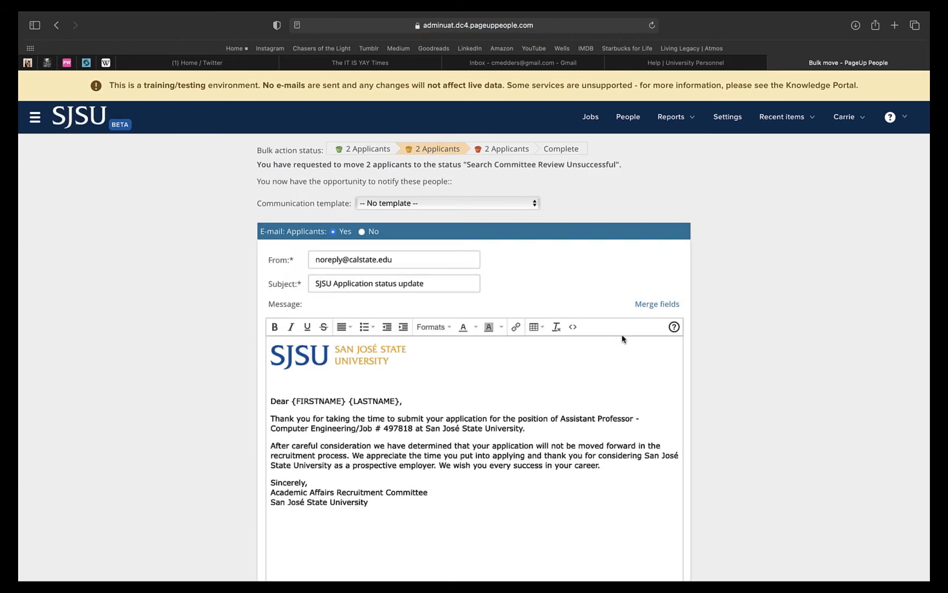
scroll(614, 402, "down", 3)
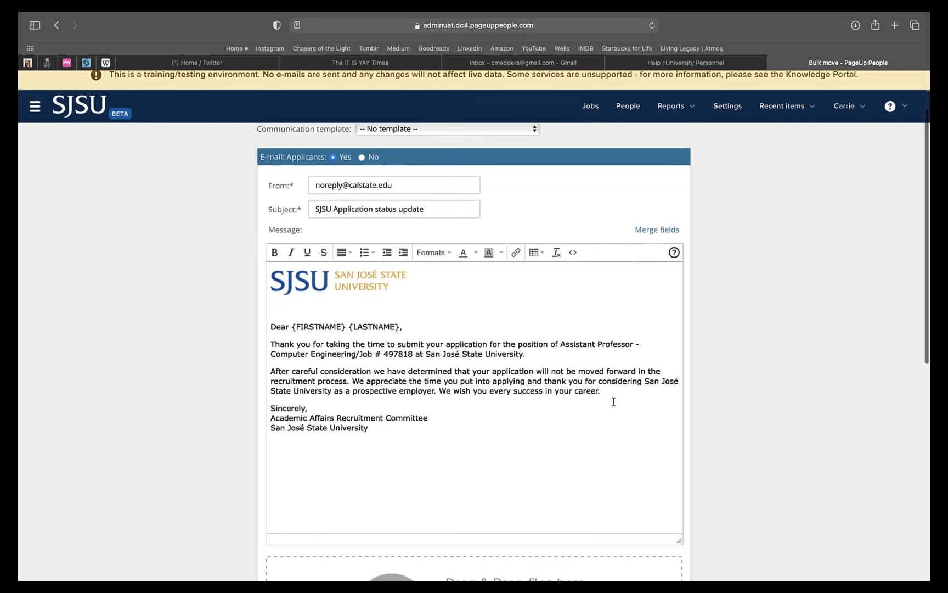
scroll(614, 402, "down", 1)
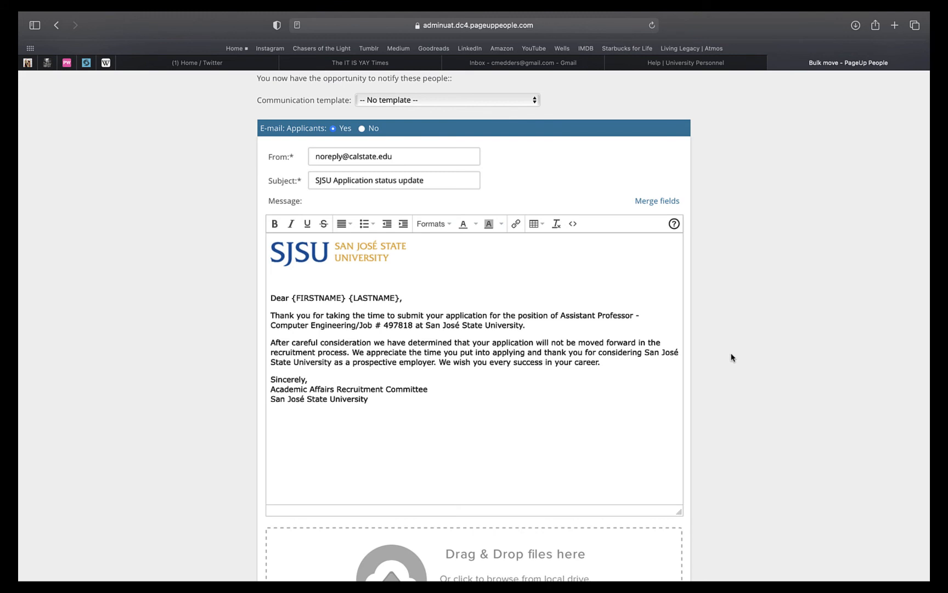
scroll(732, 357, "down", 10)
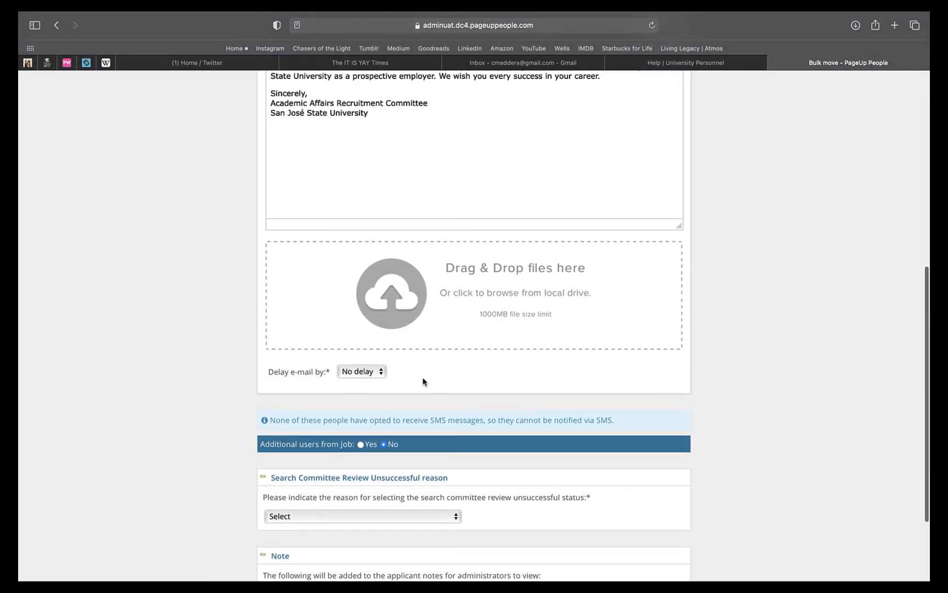
left_click(382, 373)
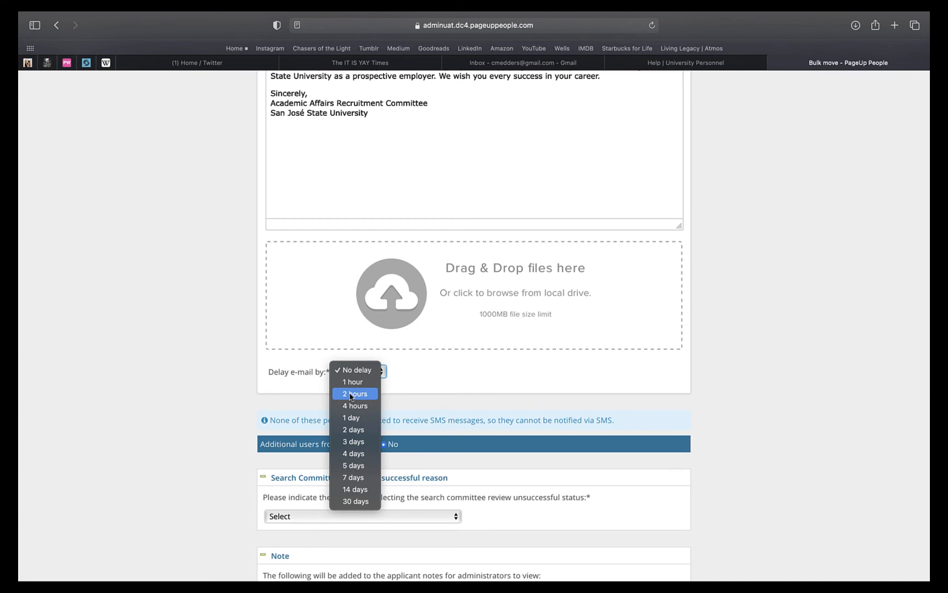
left_click(351, 409)
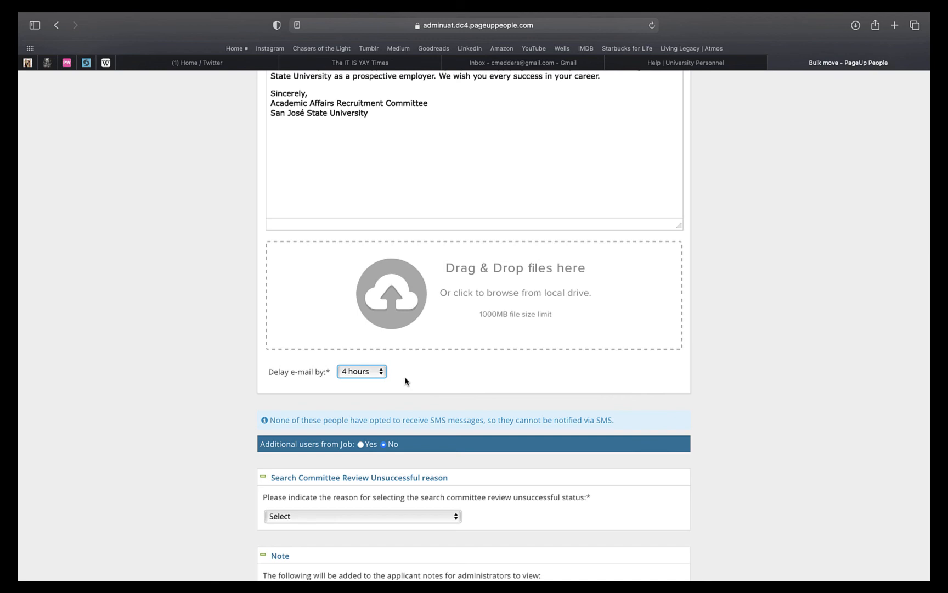
Move the orange group with the reason "Does not meet minimum qualifications" and the note "Candidates do not have the required degree.".
scroll(405, 381, "down", 5)
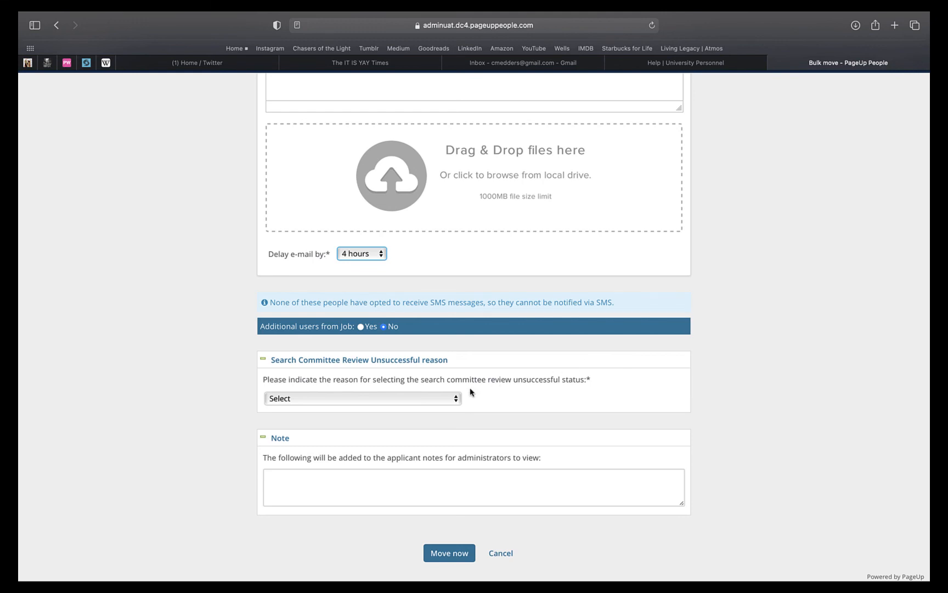
left_click(456, 399)
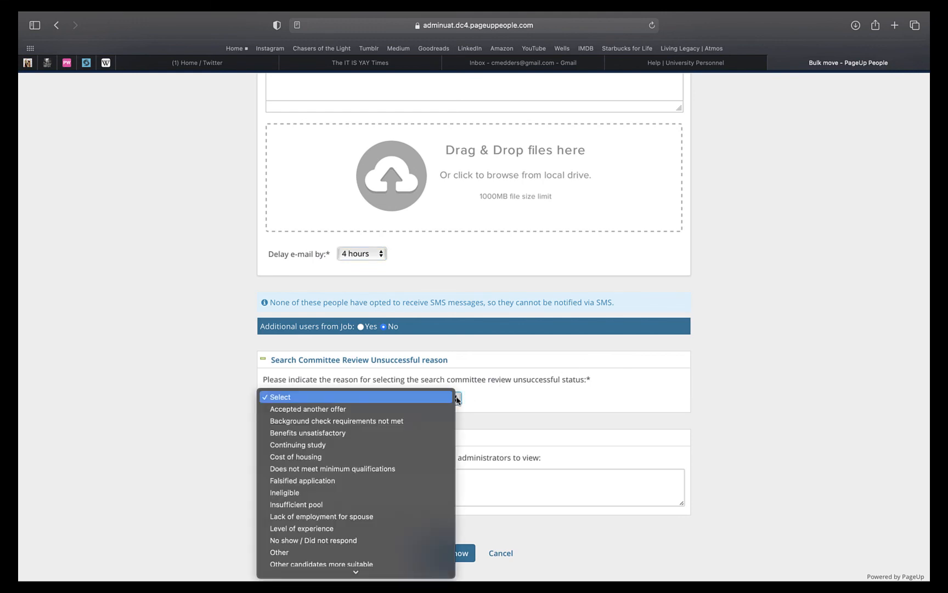
left_click(437, 469)
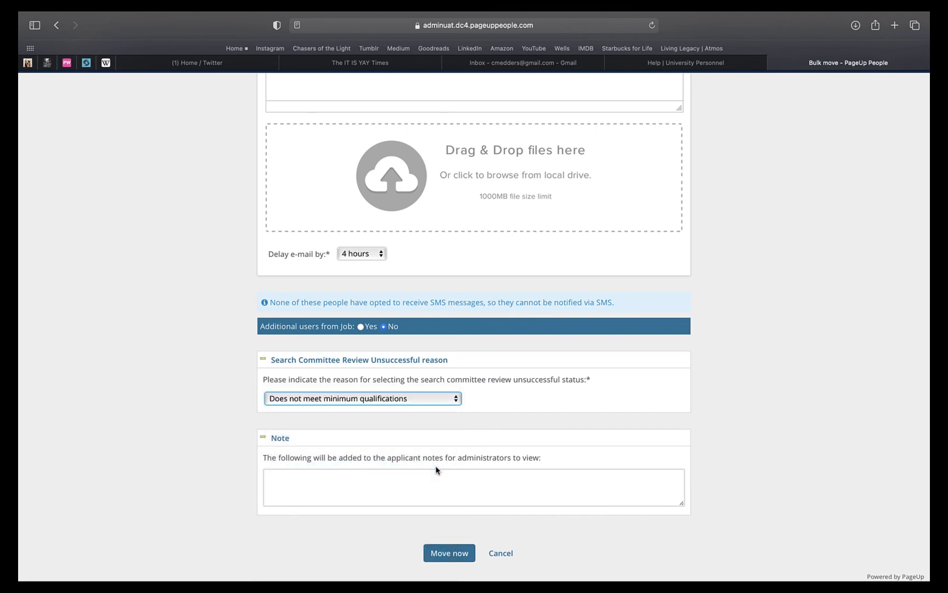
left_click(408, 479)
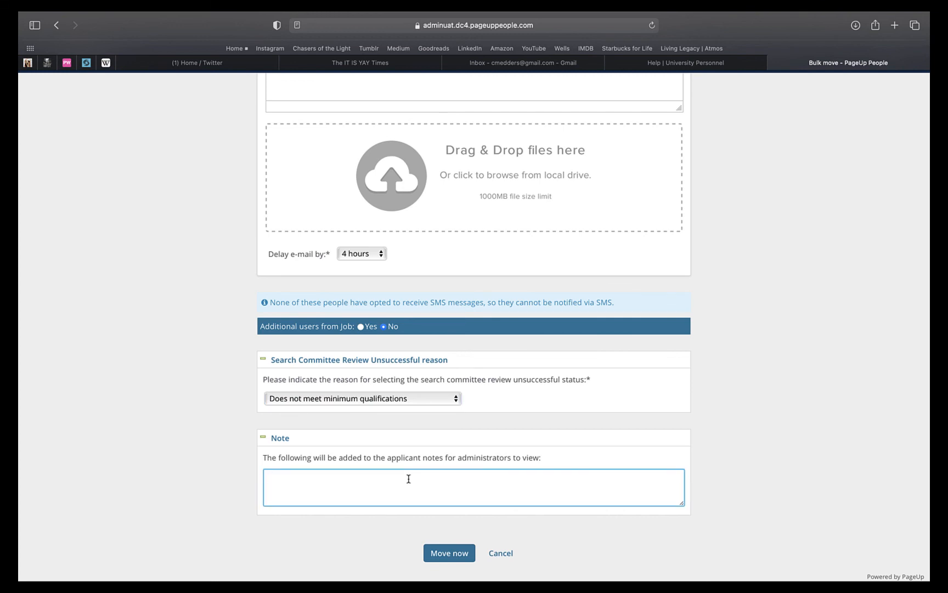
type("Candidates do not have the required degree.")
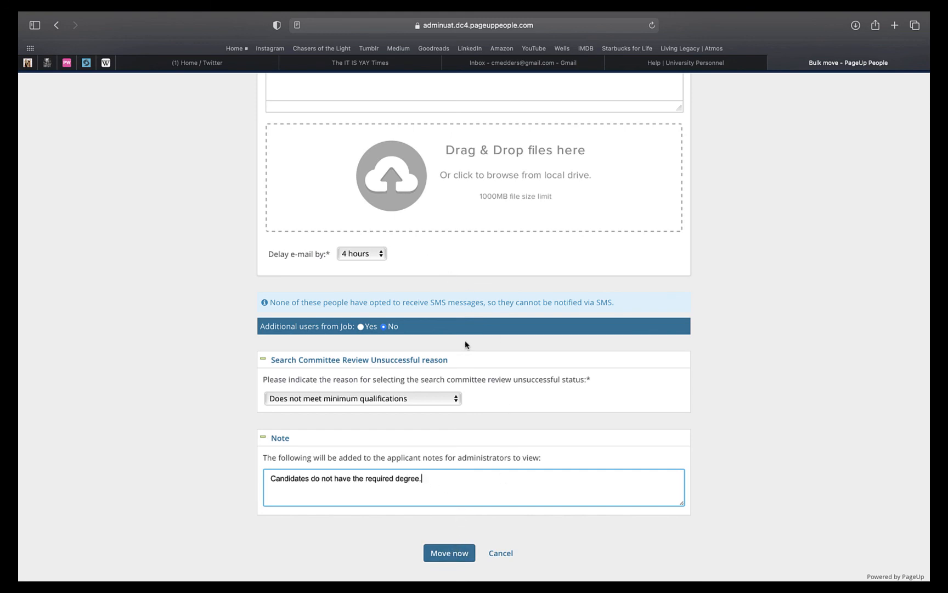
left_click(451, 553)
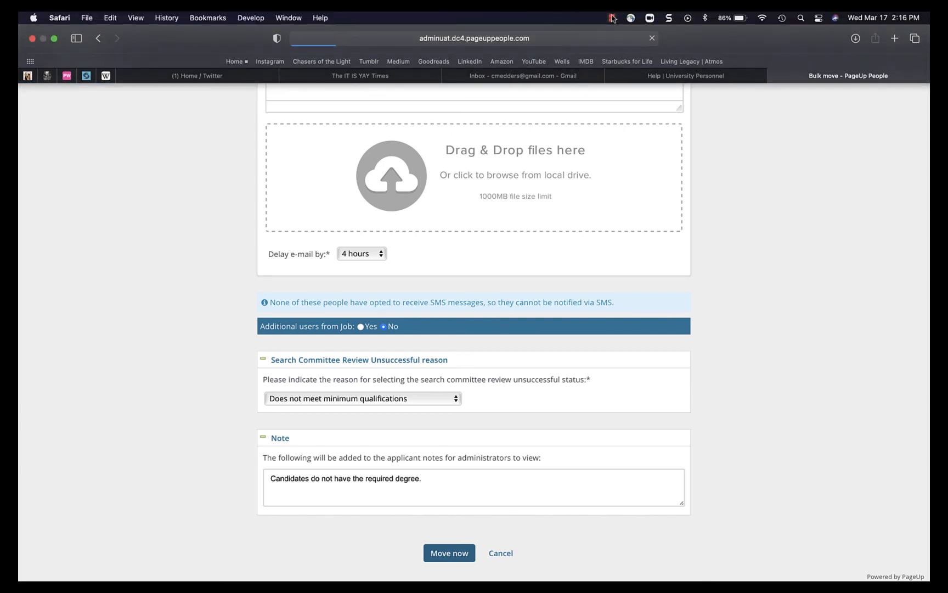
left_click(611, 18)
left_click(618, 45)
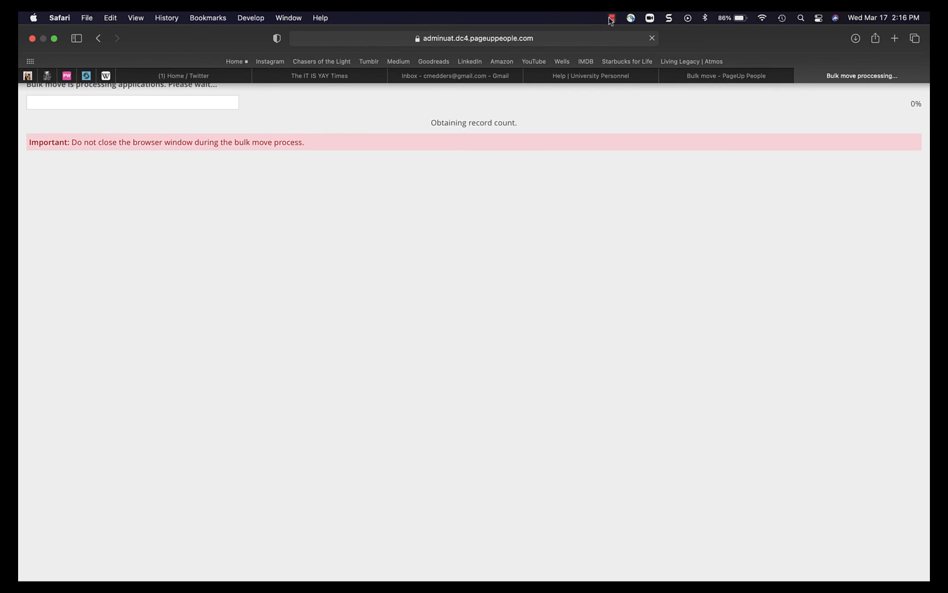
left_click(611, 17)
left_click(613, 46)
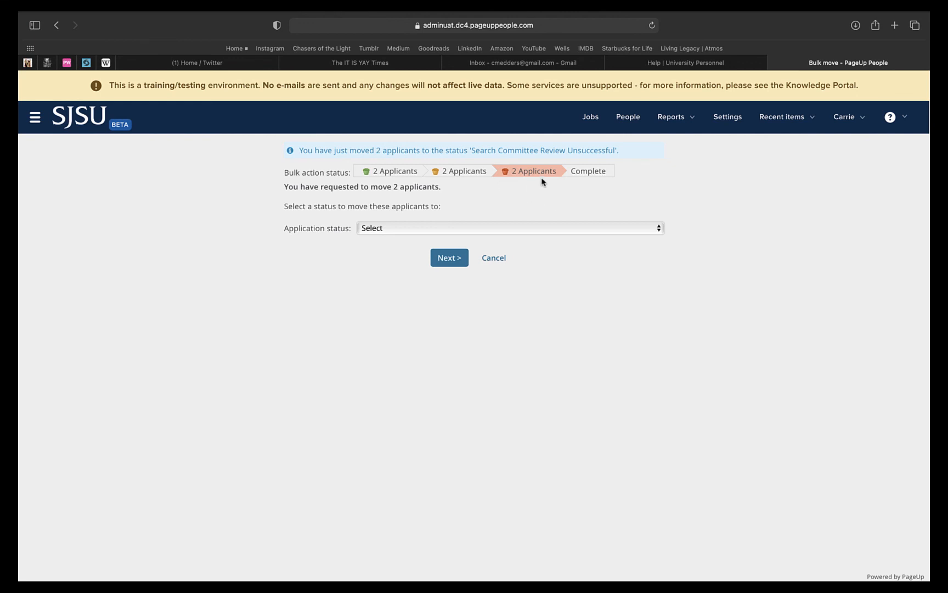
Choose Search Committee Review Unsuccessful for the red-marked applicants and delay their notification e-mail by 4 hours.
left_click(540, 229)
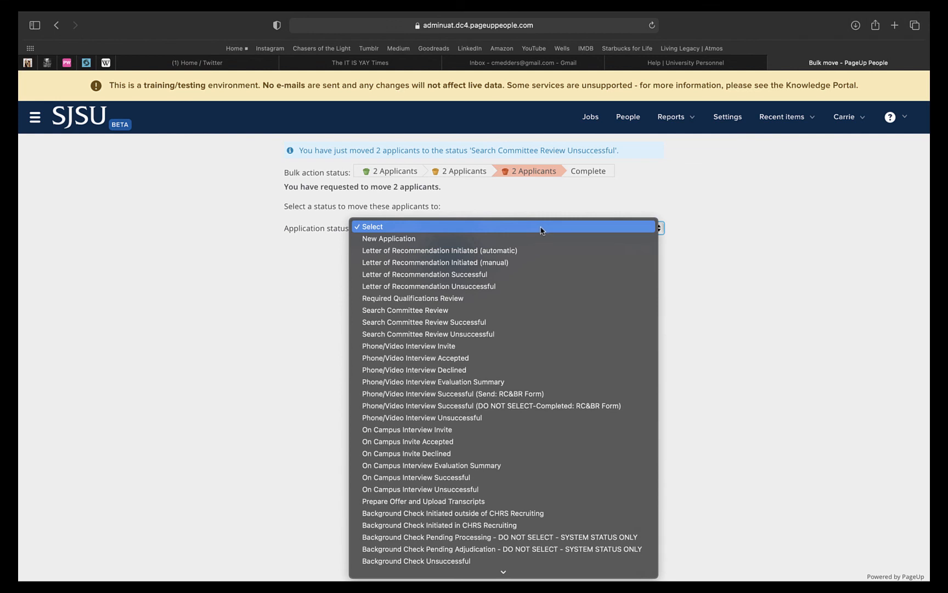
left_click(544, 336)
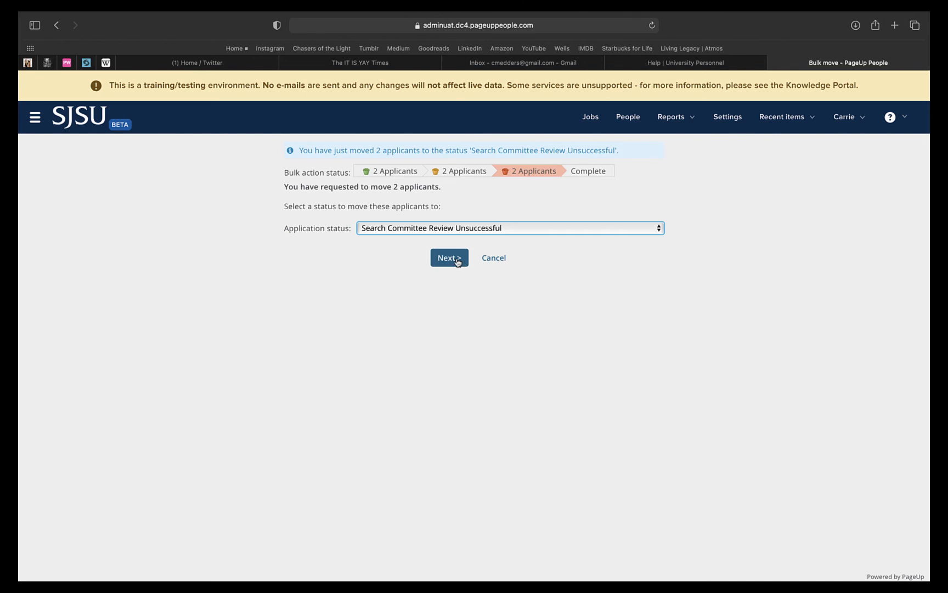
left_click(457, 261)
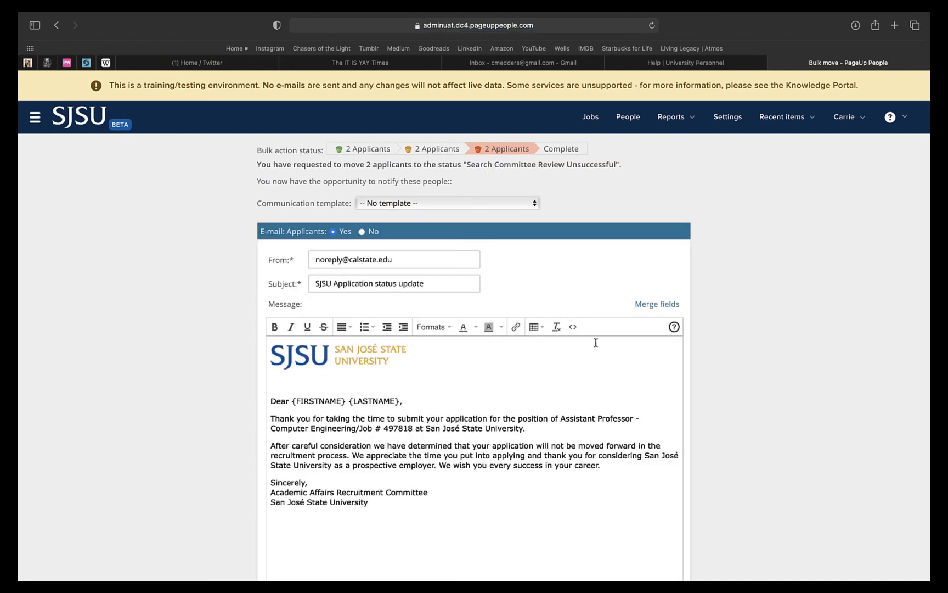
scroll(597, 372, "down", 3)
scroll(597, 373, "down", 12)
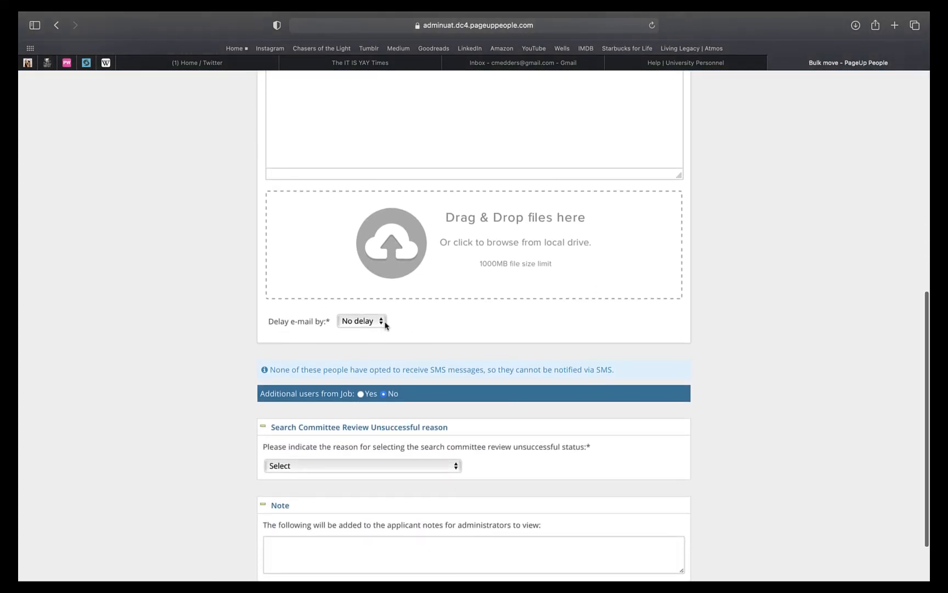
left_click(382, 323)
left_click(355, 355)
scroll(456, 410, "down", 3)
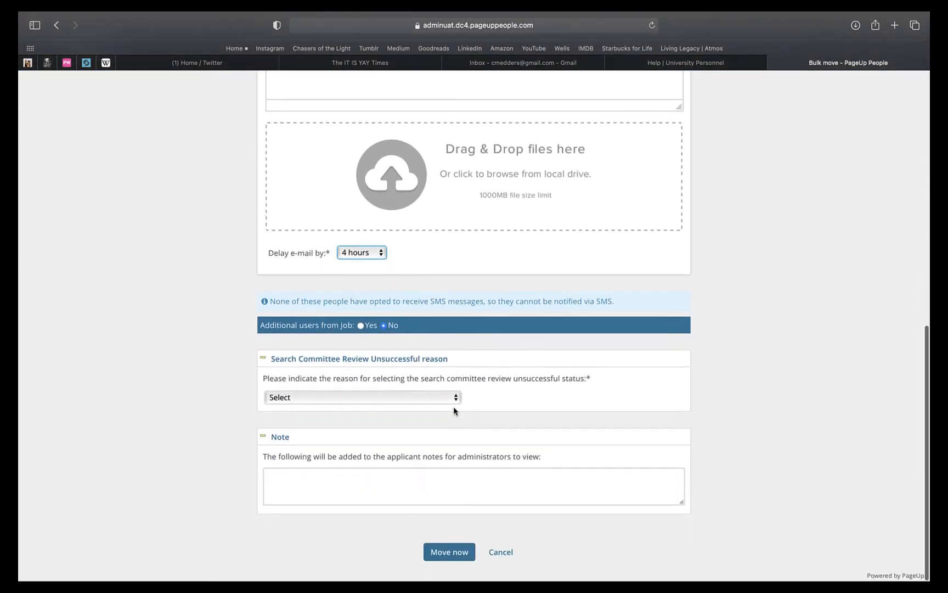
Move the red group with the reason "Does not meet minimum qualifications" and the note "Candidates do not have required experience.".
left_click(429, 401)
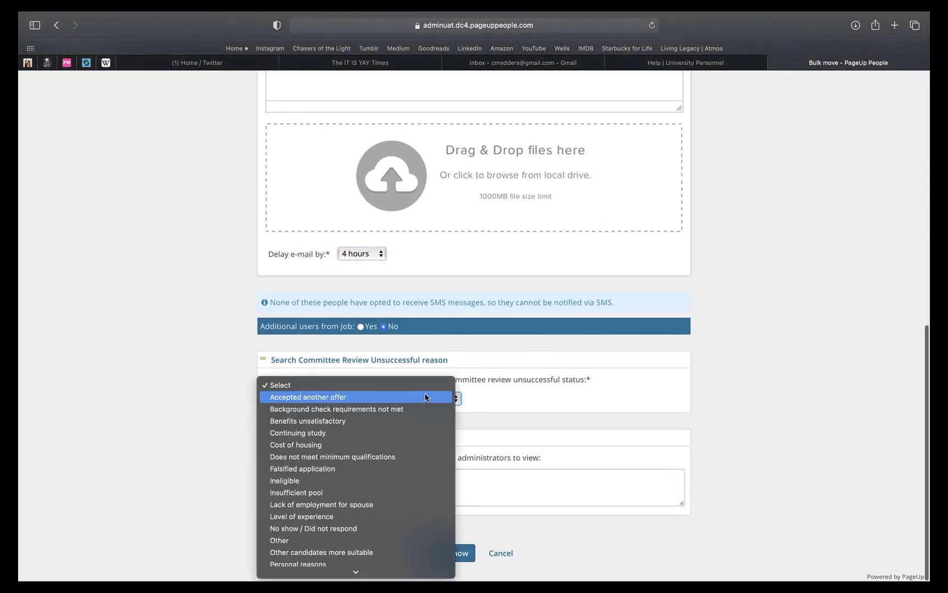
left_click(425, 457)
left_click(425, 482)
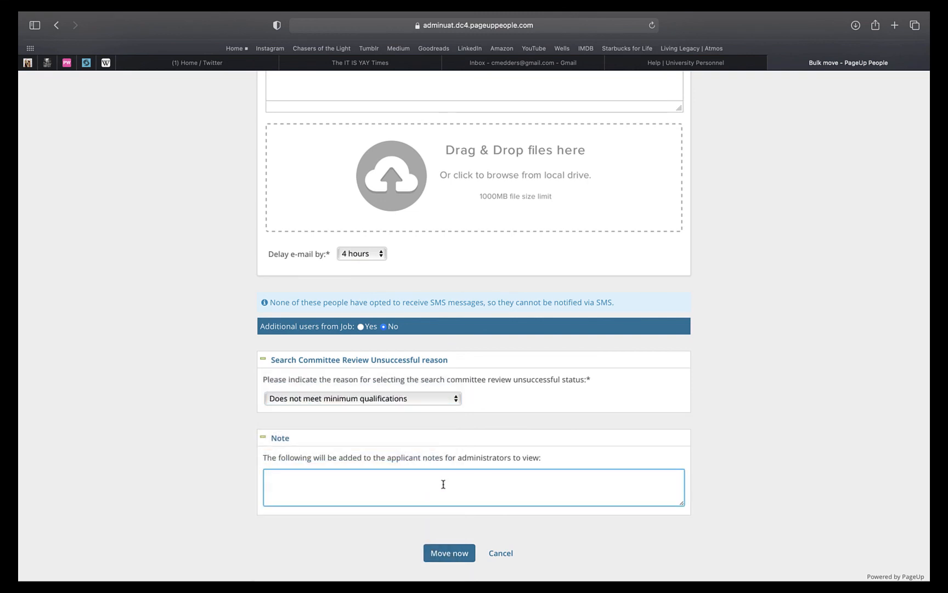
type("Candidates do not have a")
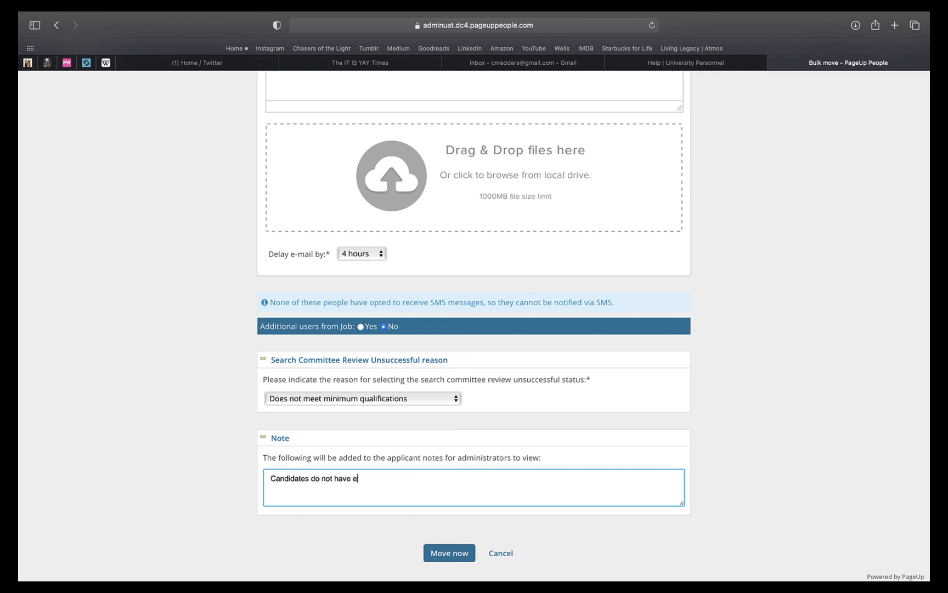
key("BackSpace")
type("required experience.")
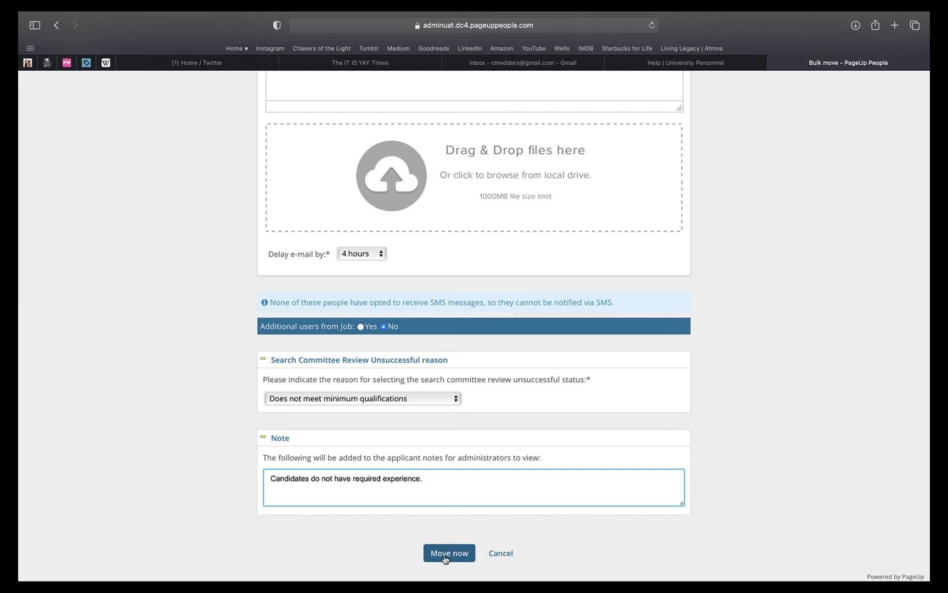
left_click(448, 551)
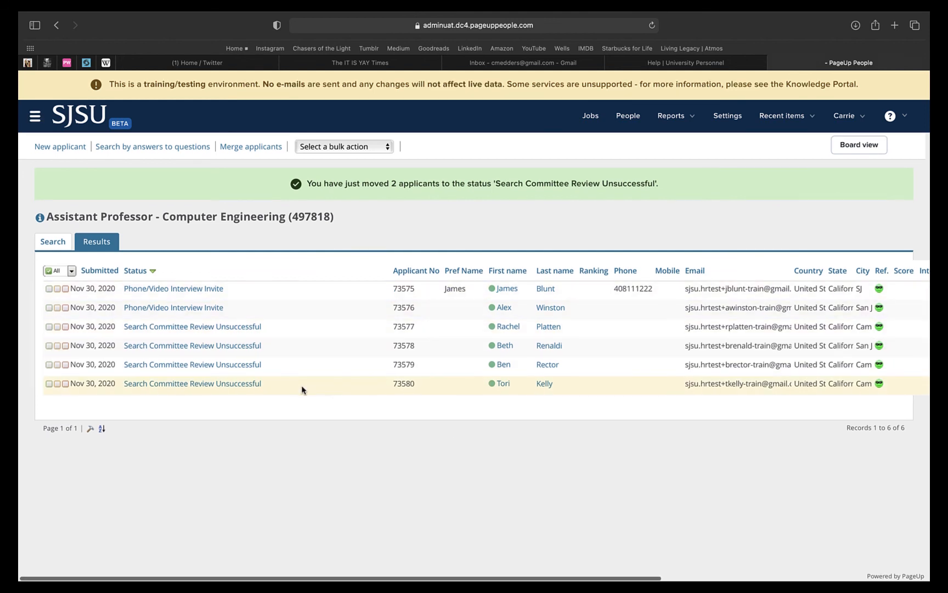
scroll(302, 390, "right", 2)
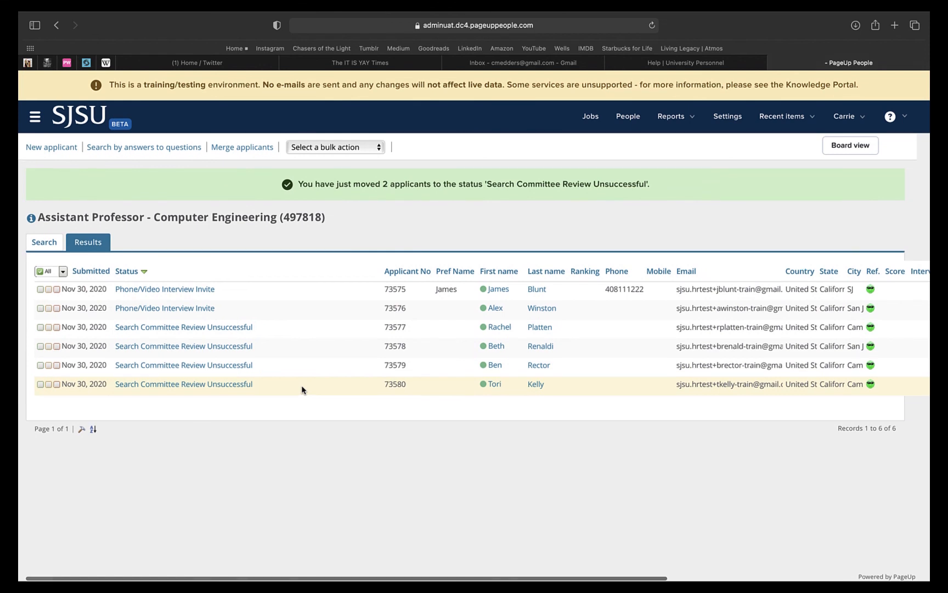
scroll(576, 221, "left", 1)
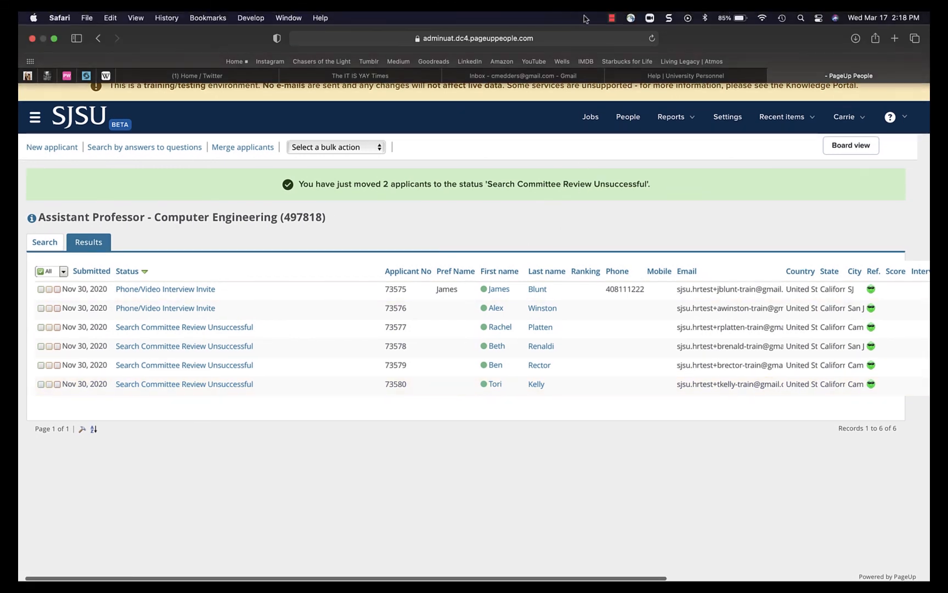
left_click(611, 19)
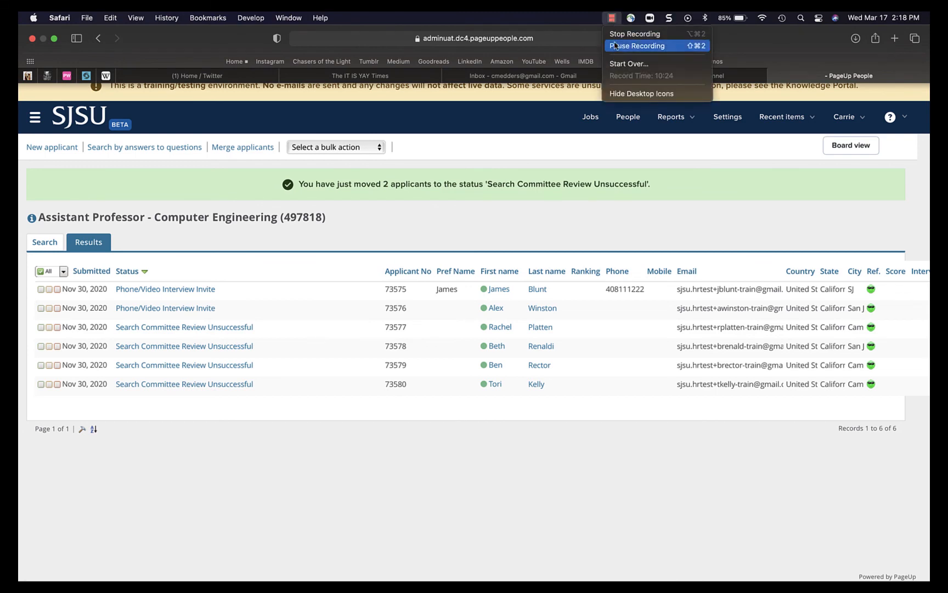